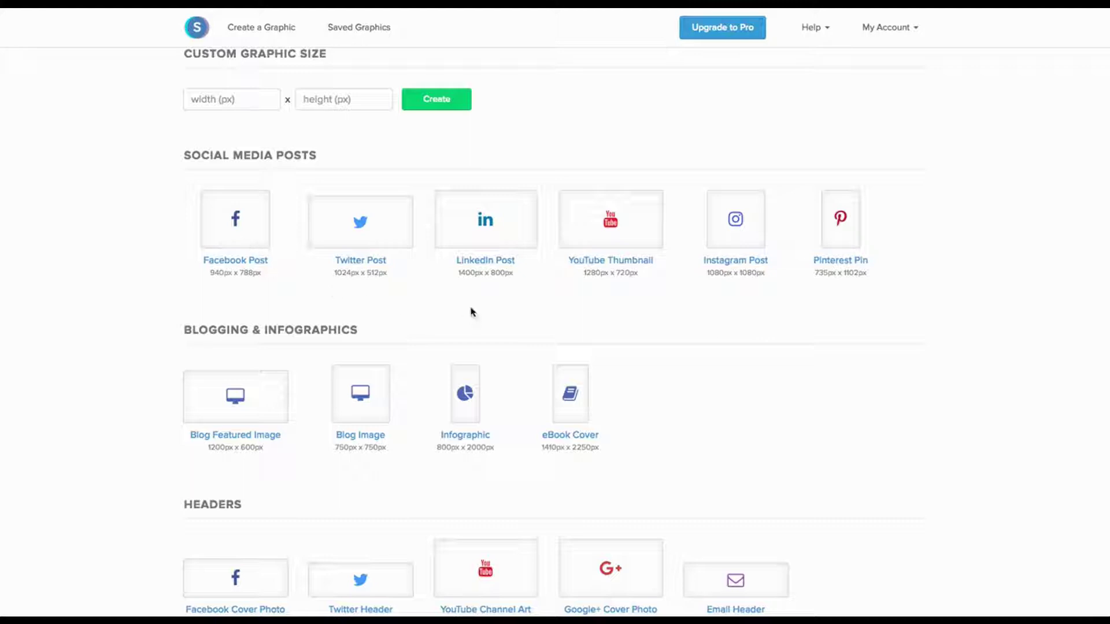
- Choose the YouTube Thumbnail preset of 1280 x 720 px for the new graphic
scroll(480, 316, "down", 1)
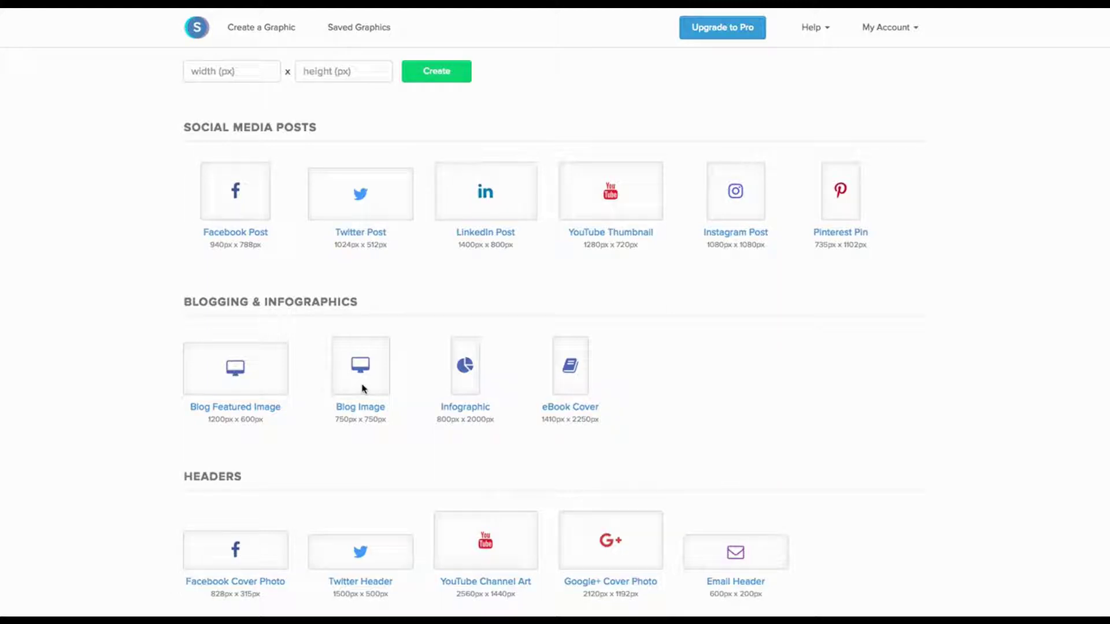
scroll(363, 389, "down", 3)
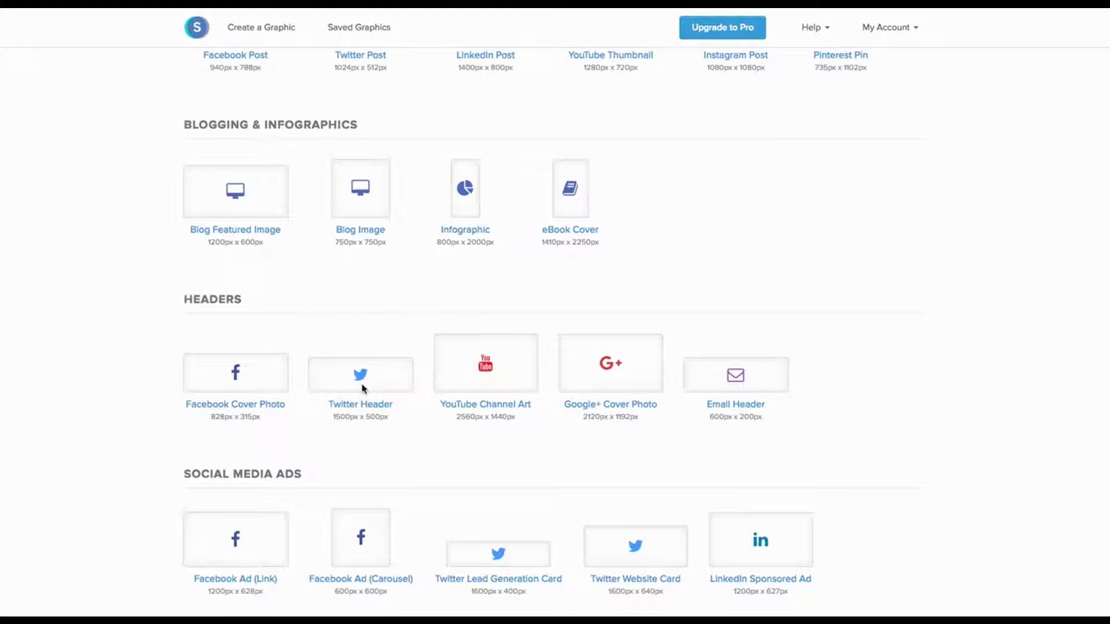
scroll(488, 427, "down", 2)
scroll(488, 426, "up", 3)
scroll(488, 427, "up", 5)
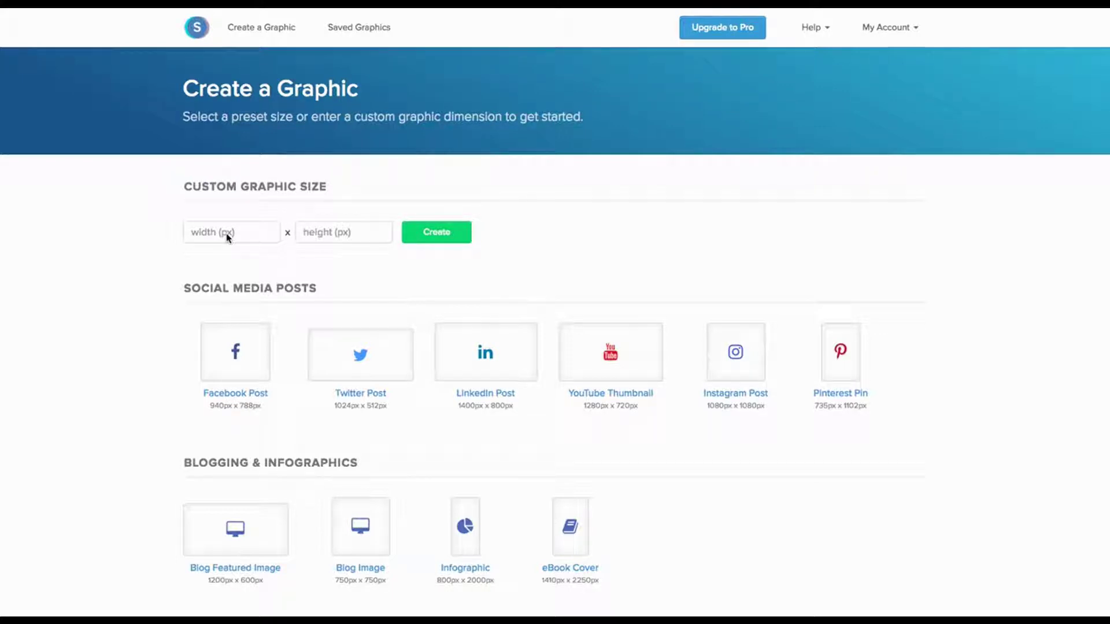
left_click(599, 356)
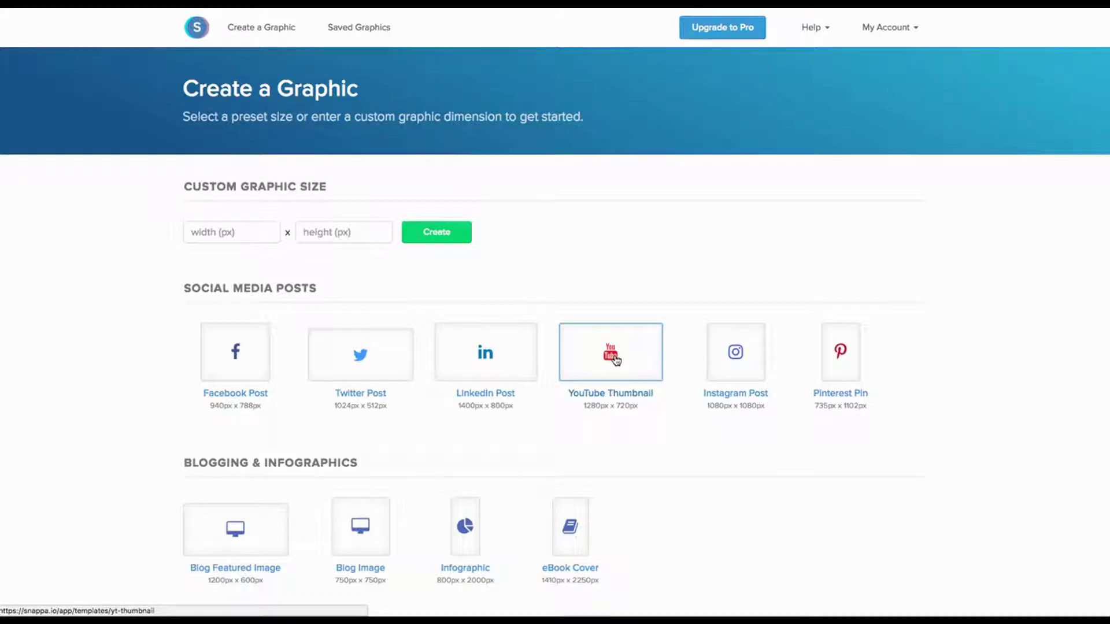
left_click(616, 360)
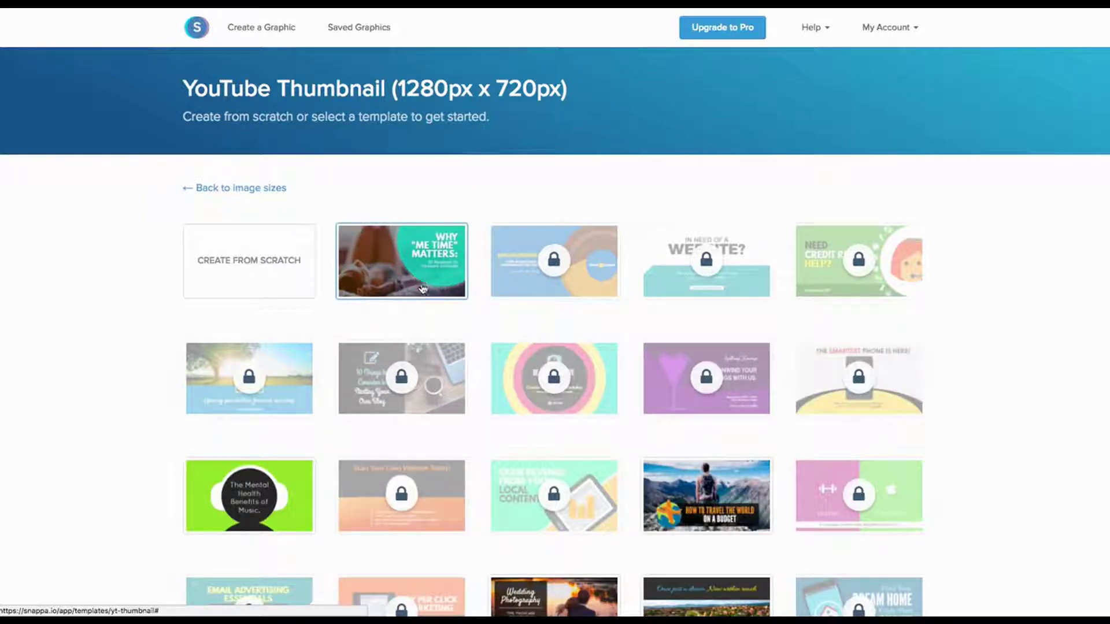
- Start the YouTube thumbnail from scratch on a blank canvas instead of using a template
scroll(565, 428, "down", 1)
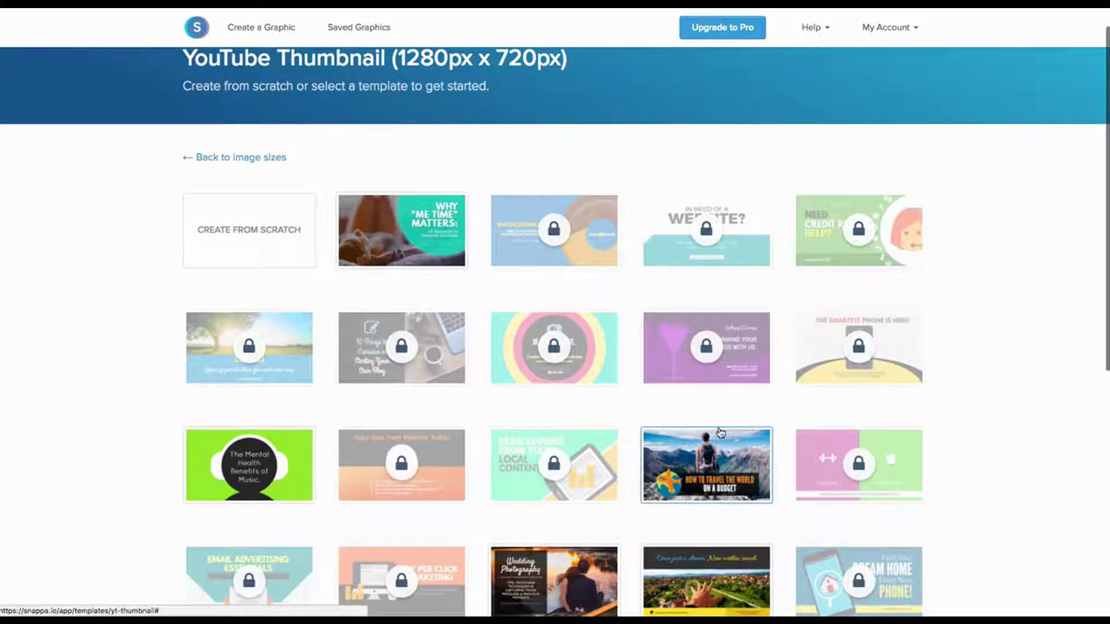
scroll(720, 434, "down", 1)
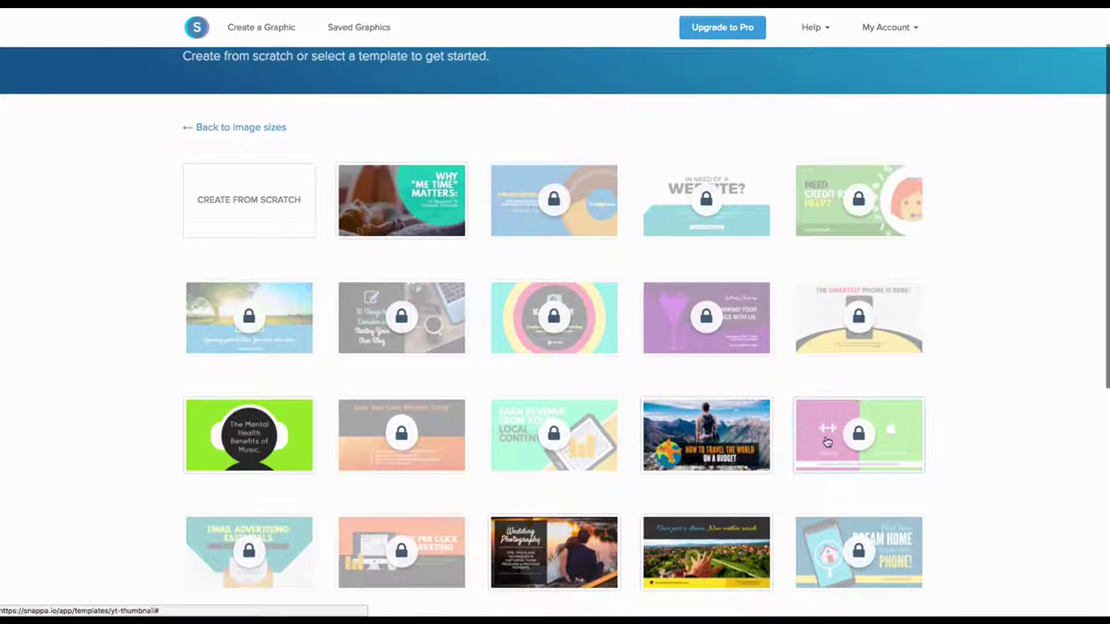
scroll(828, 442, "down", 2)
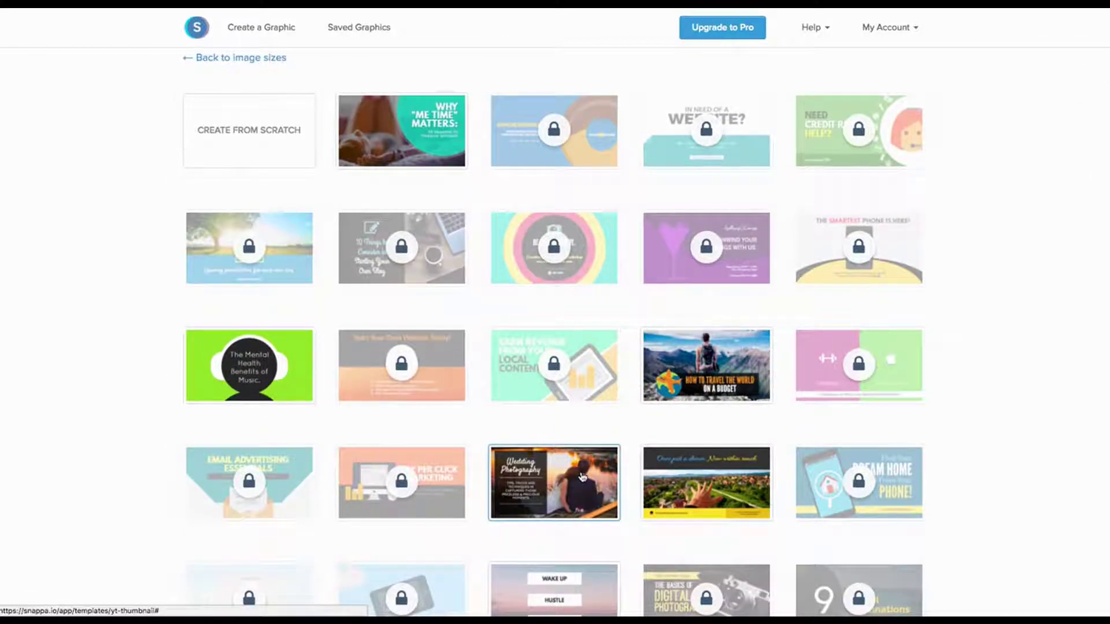
left_click(255, 153)
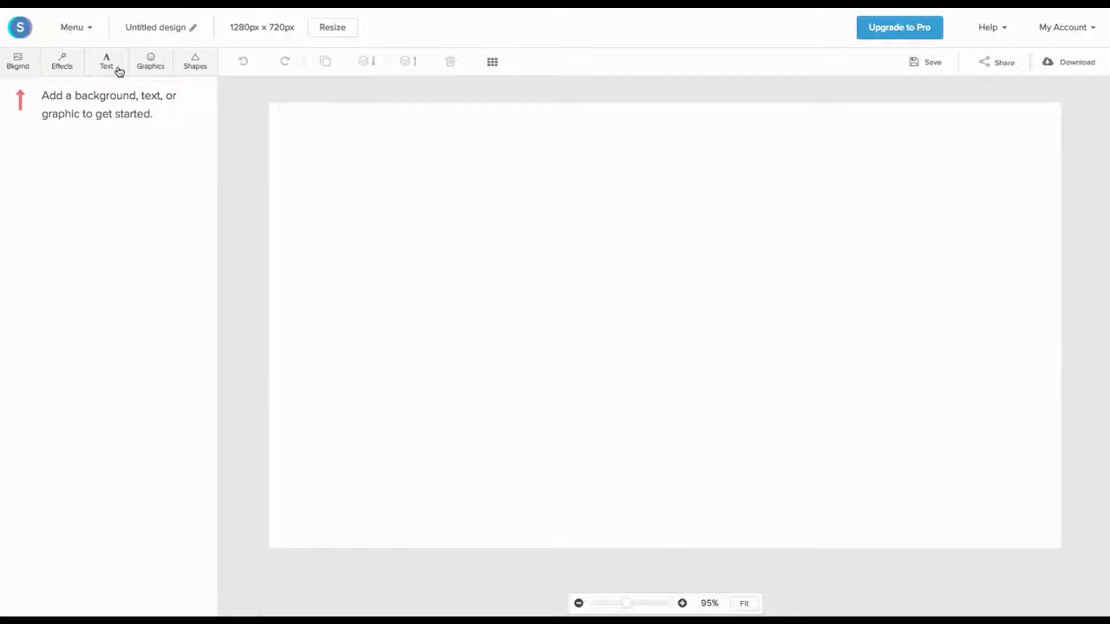
- Set the background to the stock photo of a dark wooden desk with laptop, glasses and coffee cup
left_click(18, 65)
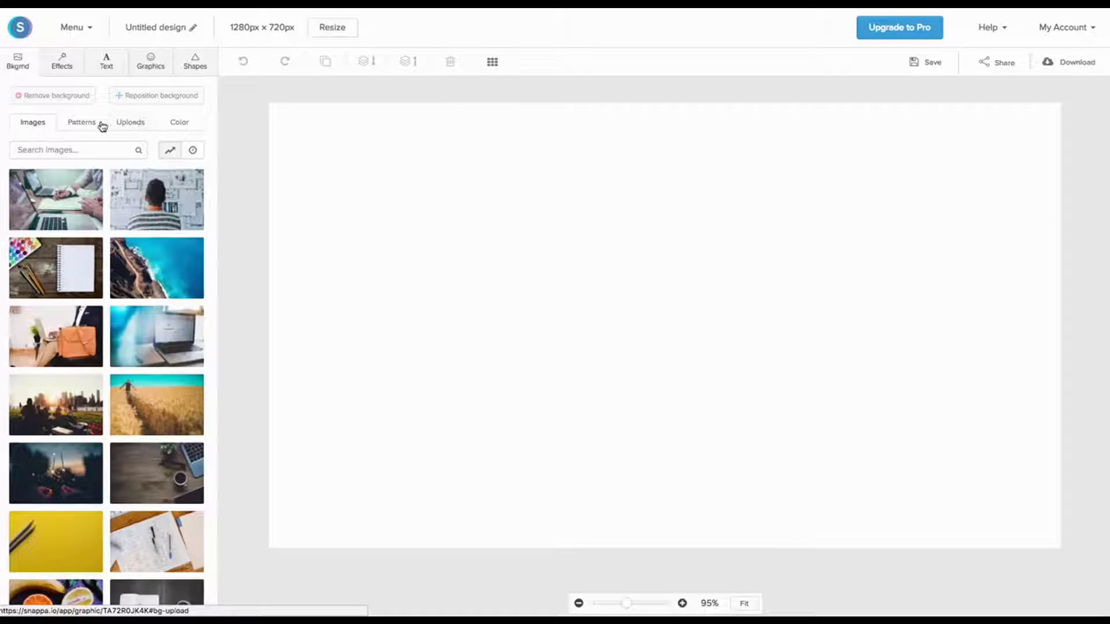
scroll(145, 330, "down", 1)
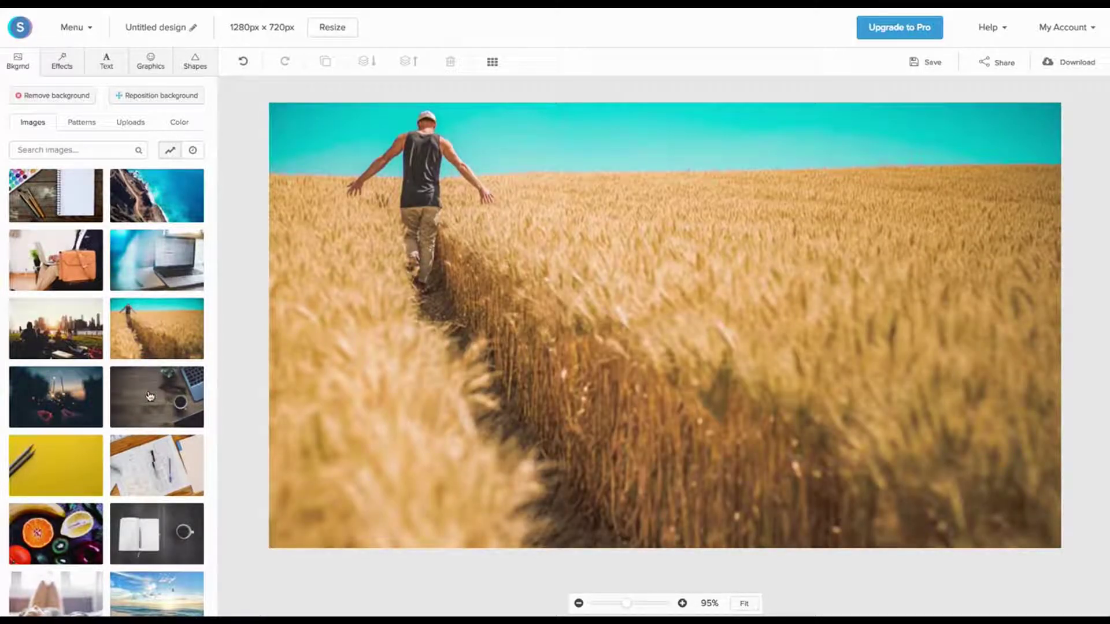
scroll(156, 401, "down", 1)
left_click(164, 402)
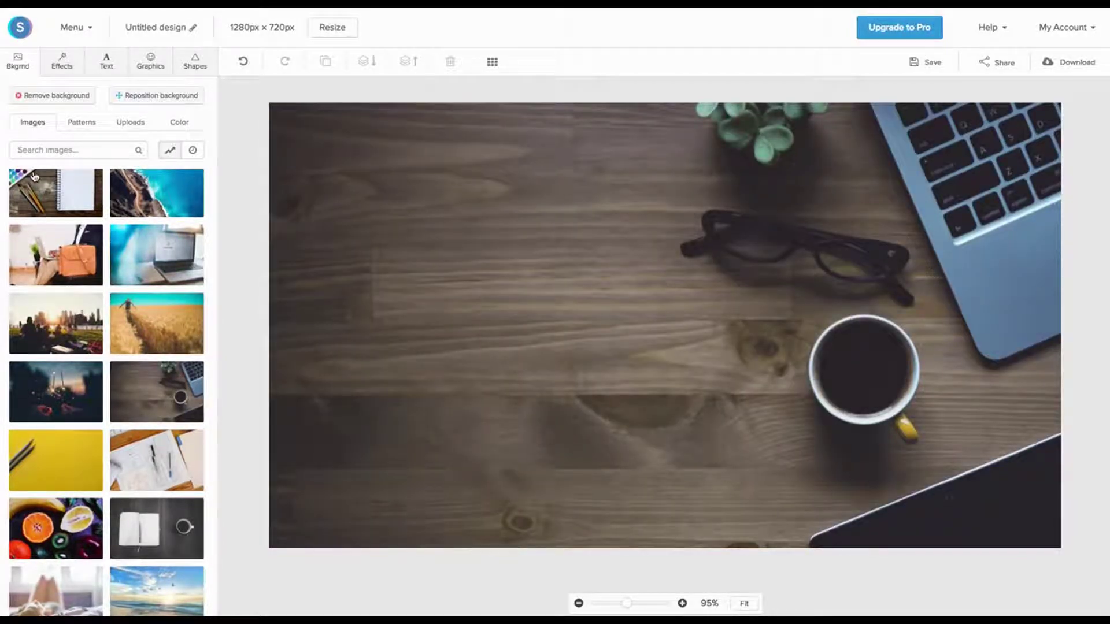
- Review the background options for patterns, uploads and solid colour, and return to the stock images
left_click(81, 125)
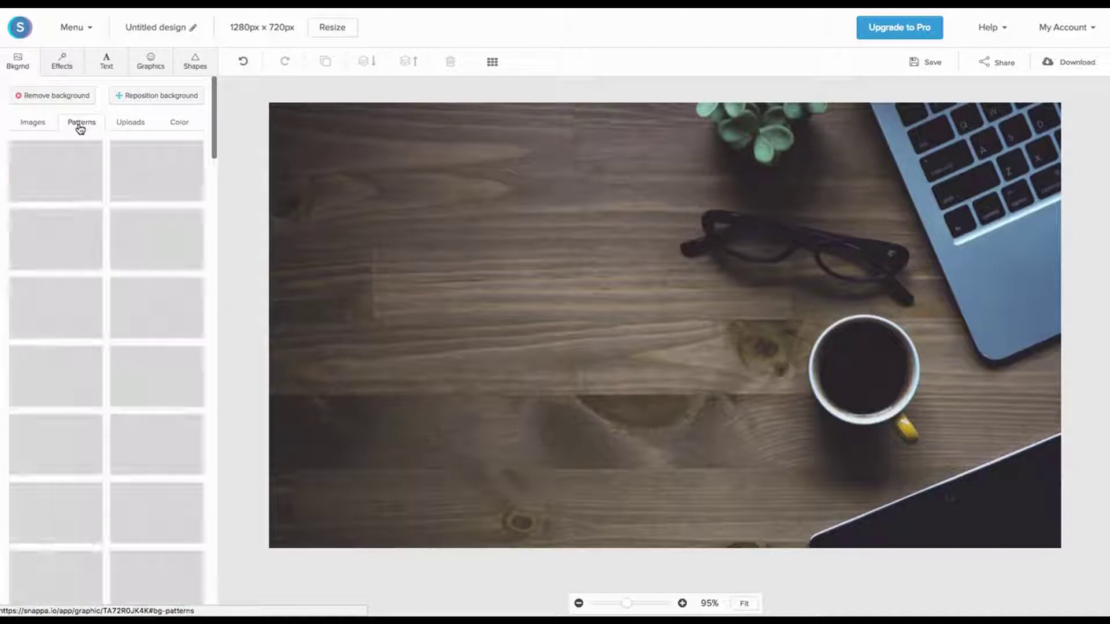
left_click(127, 127)
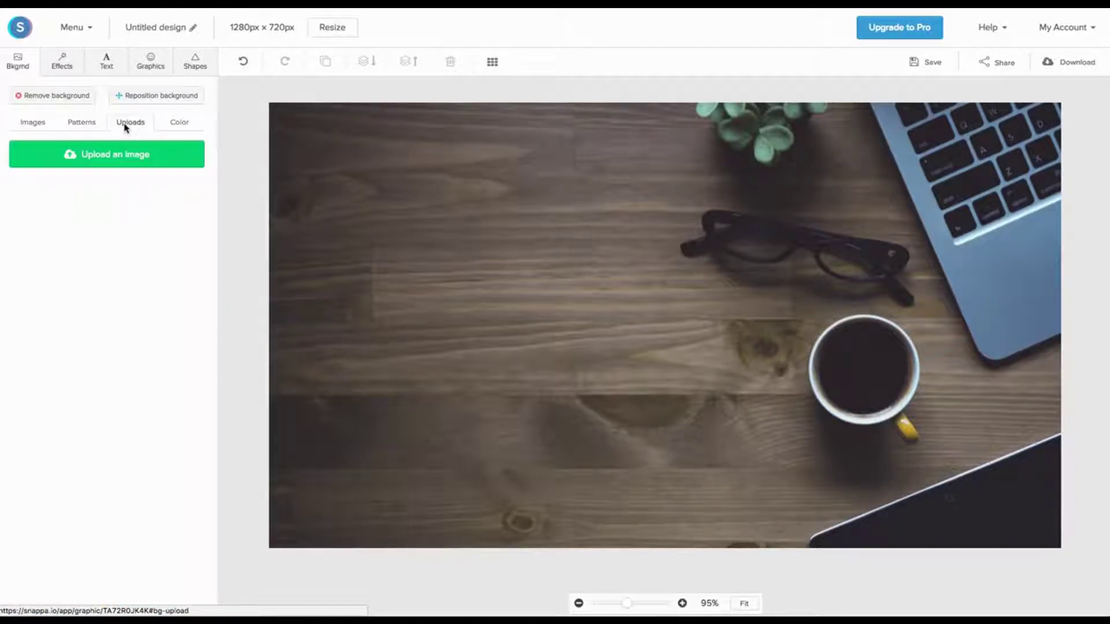
left_click(180, 126)
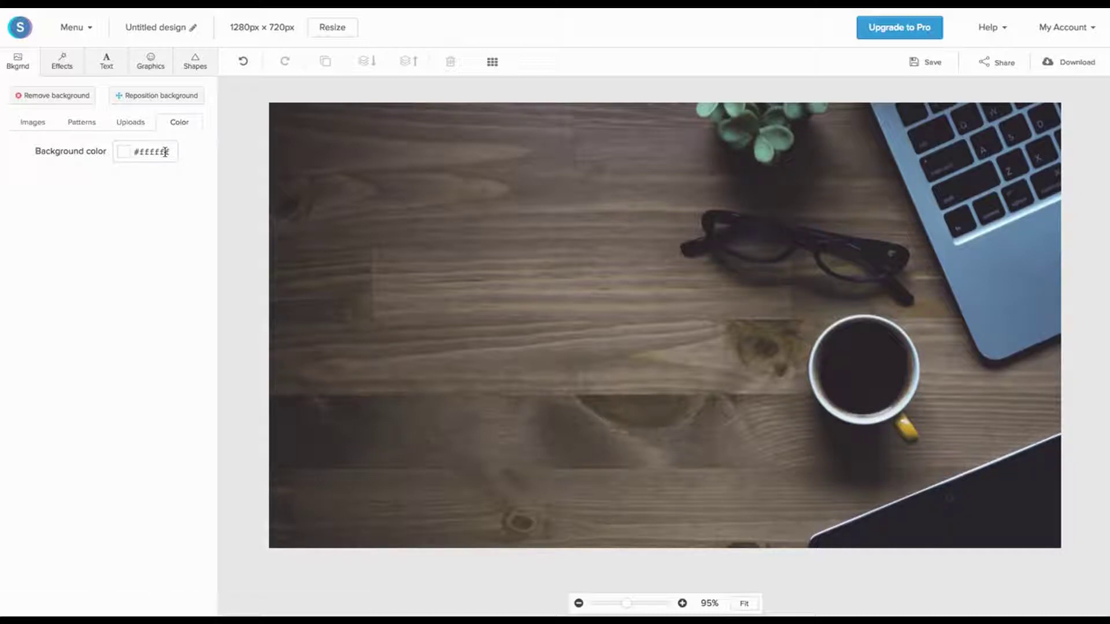
left_click(33, 123)
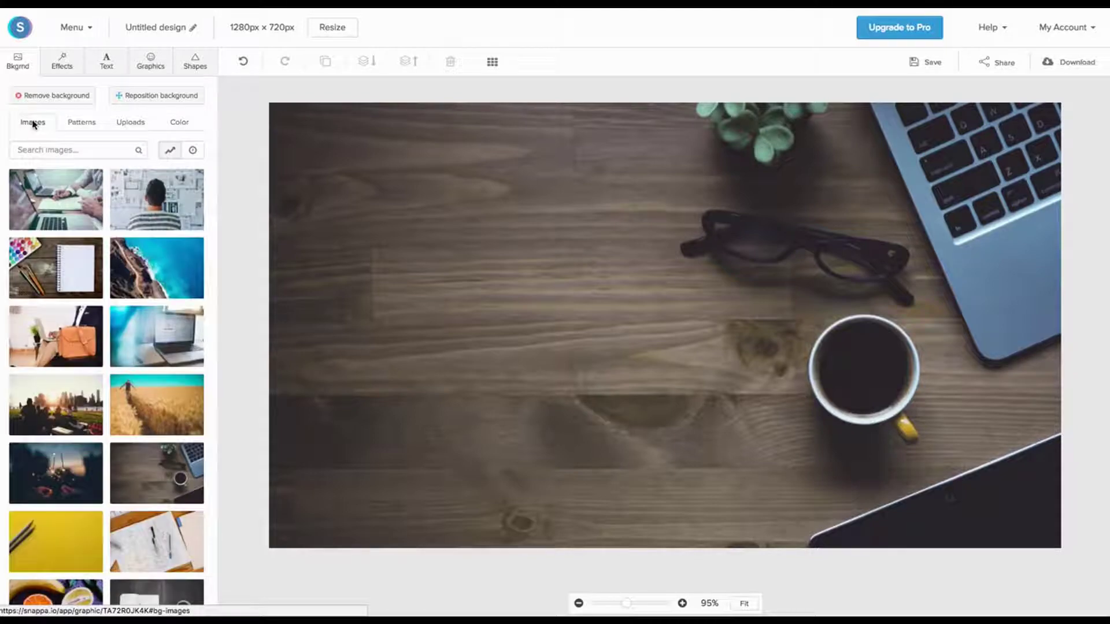
- Apply an orange-brown #c27c13 colour overlay to the background photo at strength 13
left_click(63, 68)
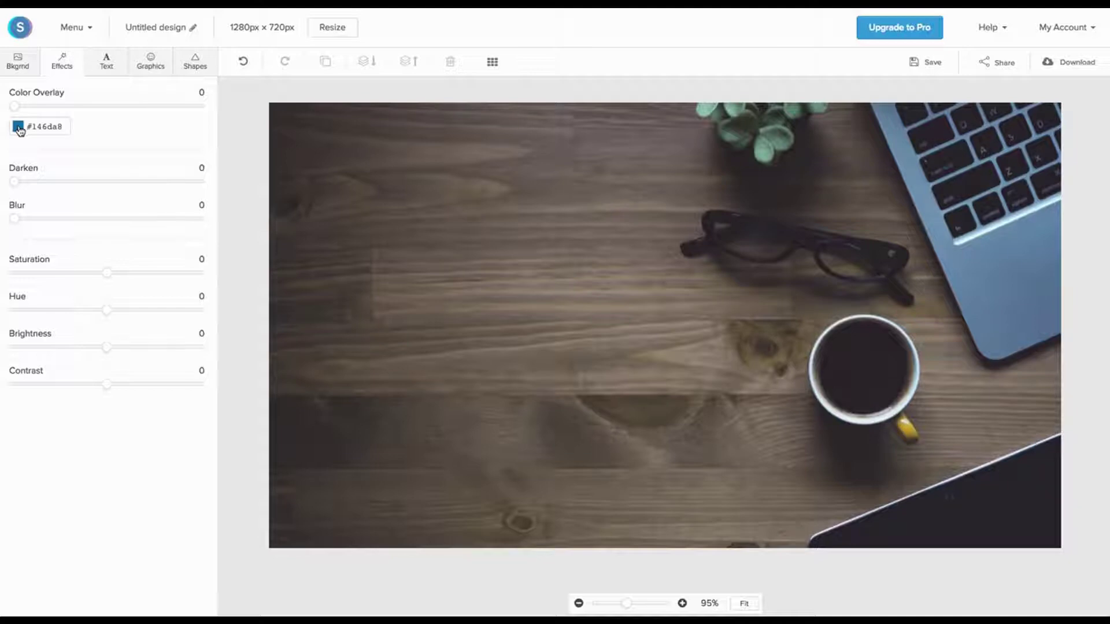
left_click(19, 129)
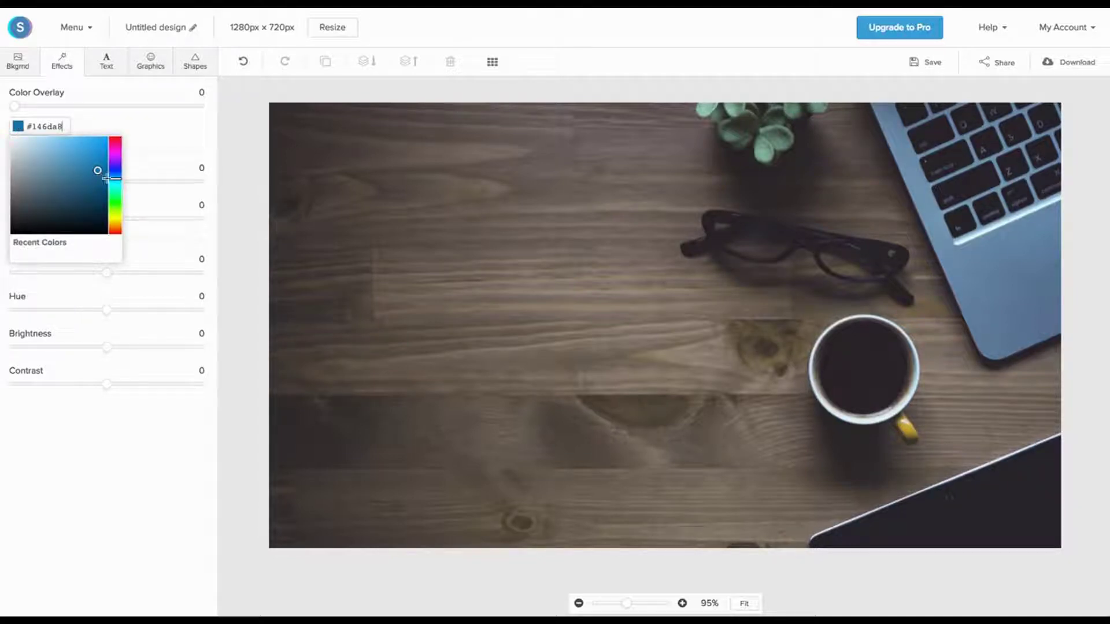
left_click_drag(113, 179, 112, 228)
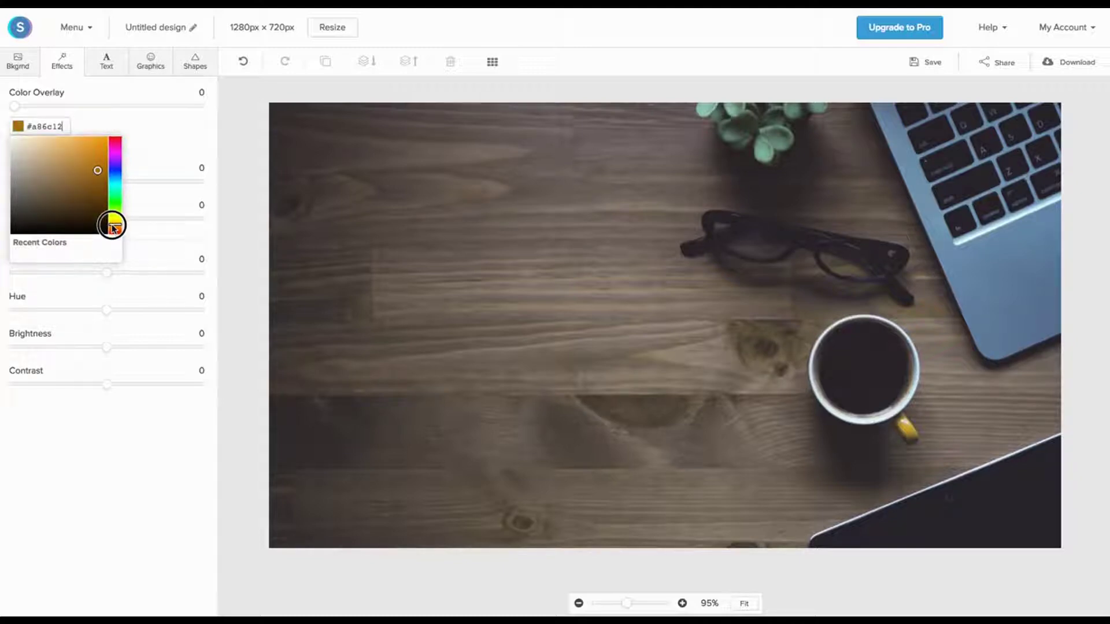
left_click_drag(97, 171, 98, 160)
left_click_drag(15, 108, 39, 110)
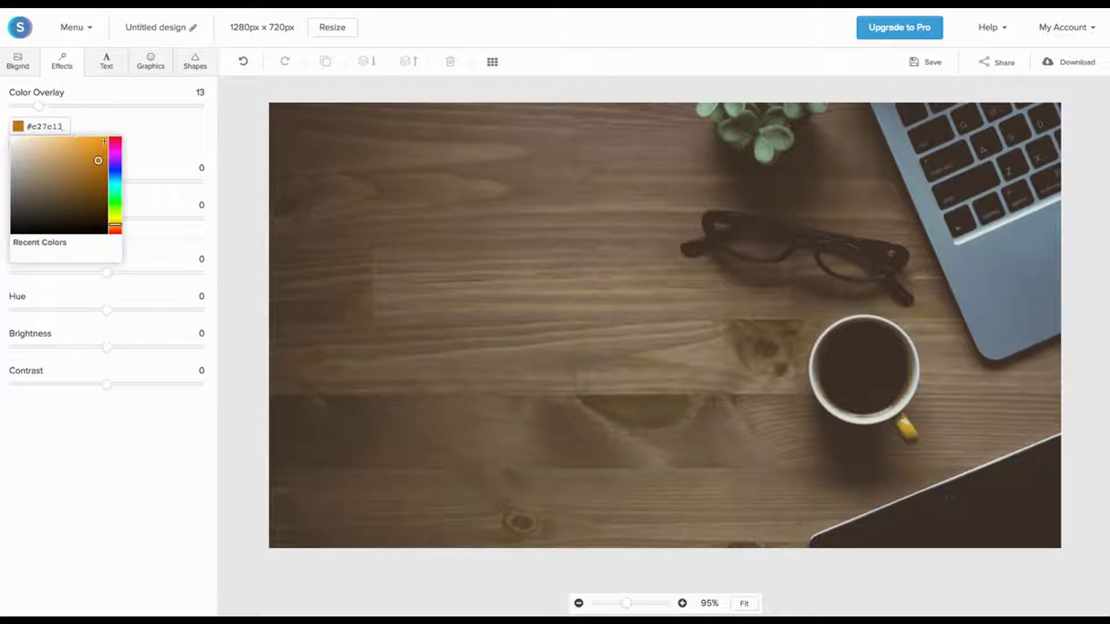
left_click(127, 133)
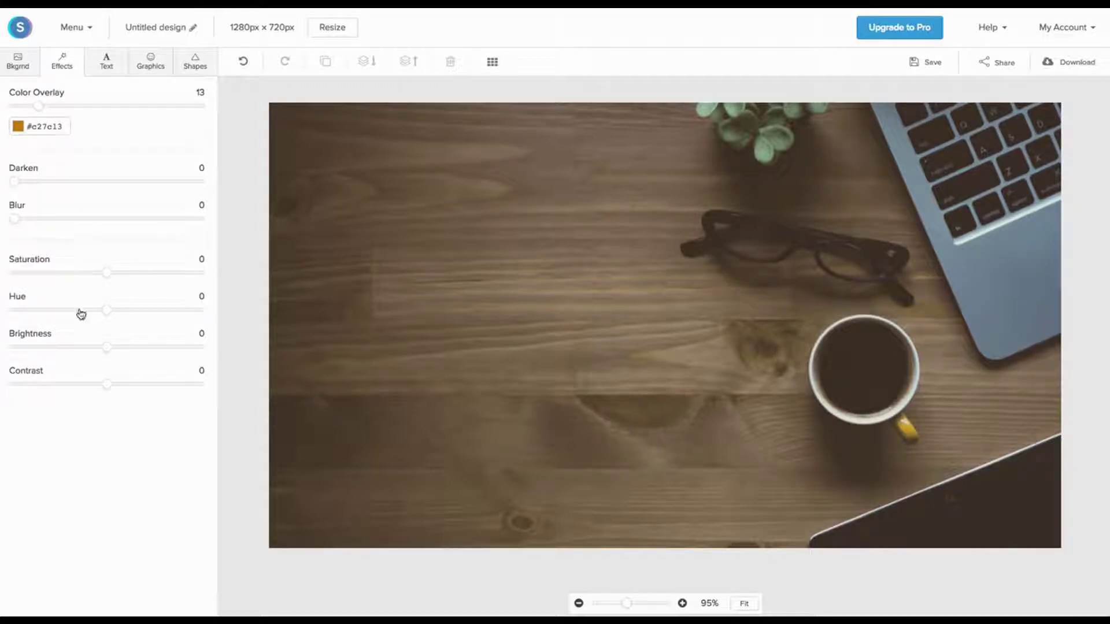
- Set the background's hue to -21 and reduce the colour overlay strength to 4
left_click_drag(105, 310, 87, 310)
left_click_drag(40, 111, 26, 112)
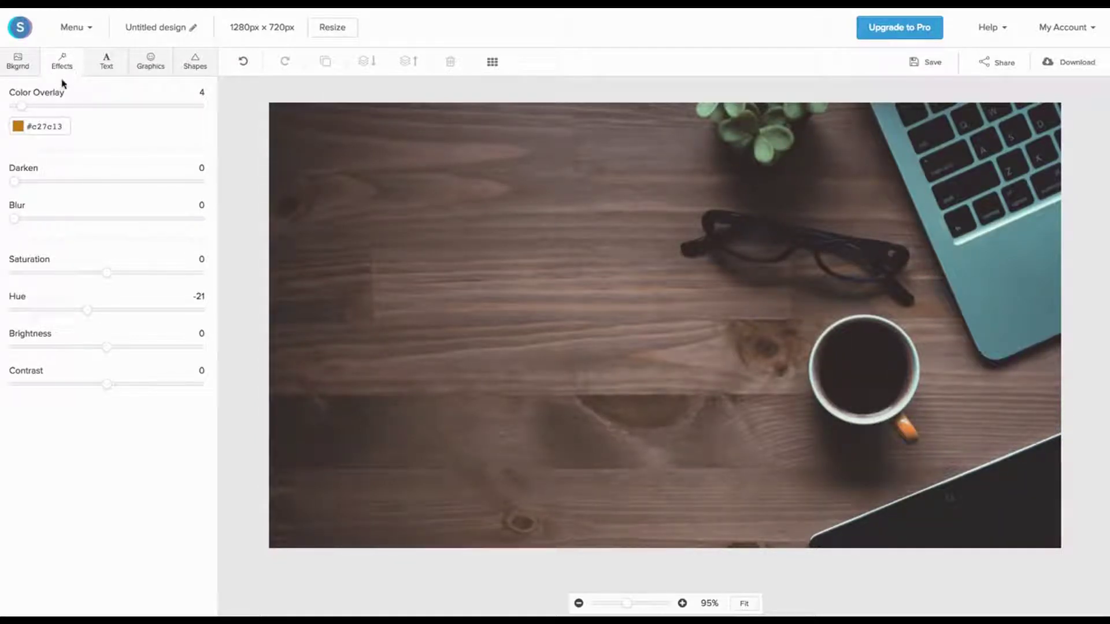
- Add a heading and replace its placeholder text with the creator's first name followed by "how to videos"
left_click(105, 71)
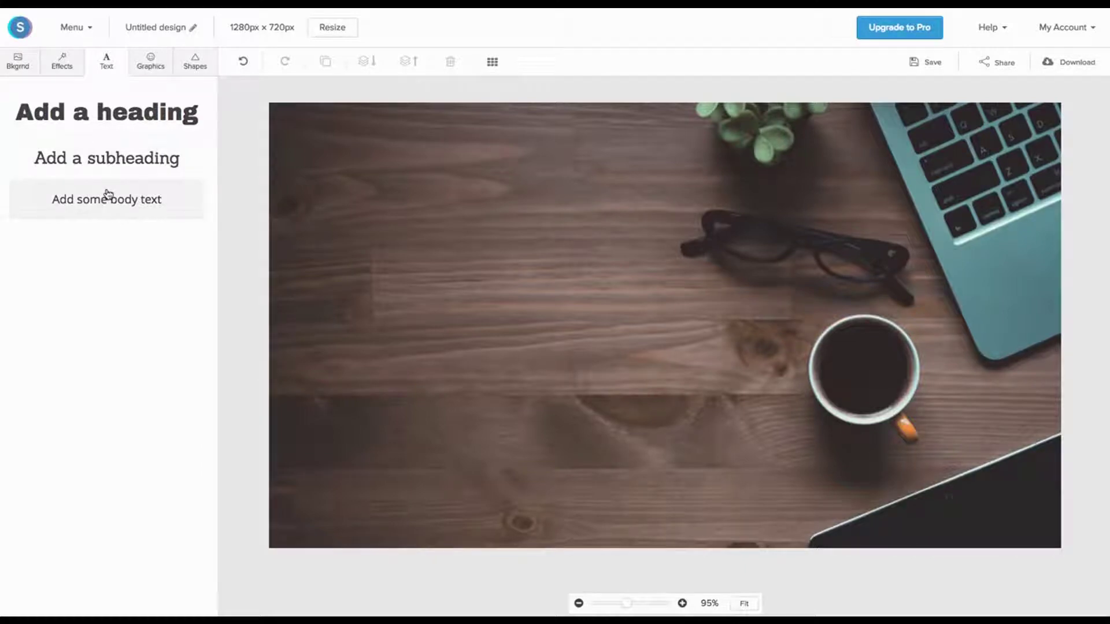
left_click(104, 114)
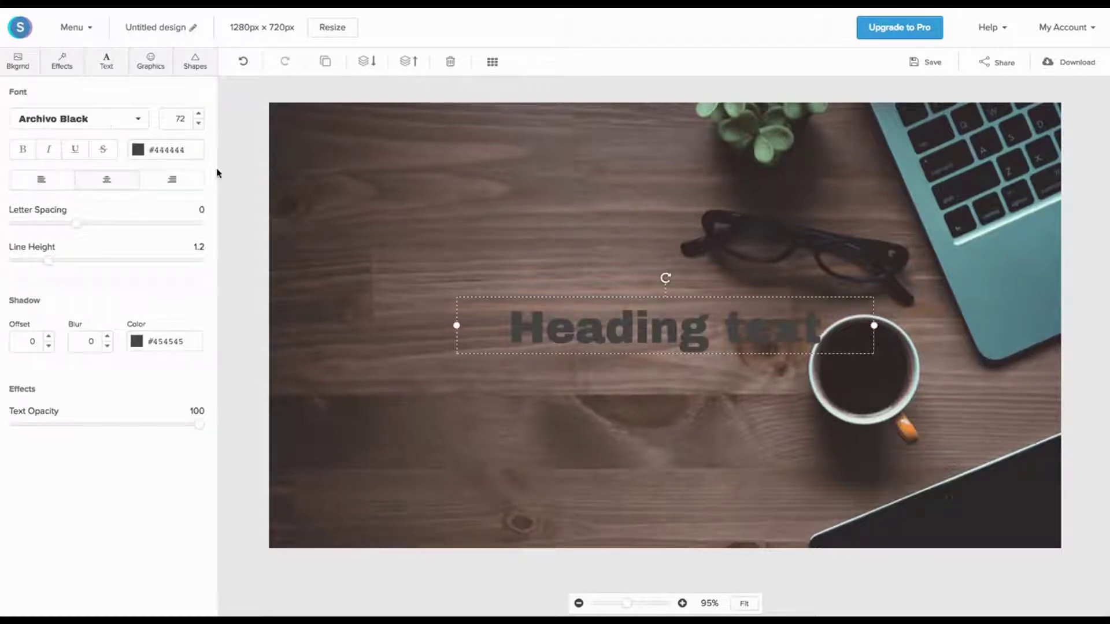
double_click(584, 323)
left_click(585, 330)
double_click(585, 329)
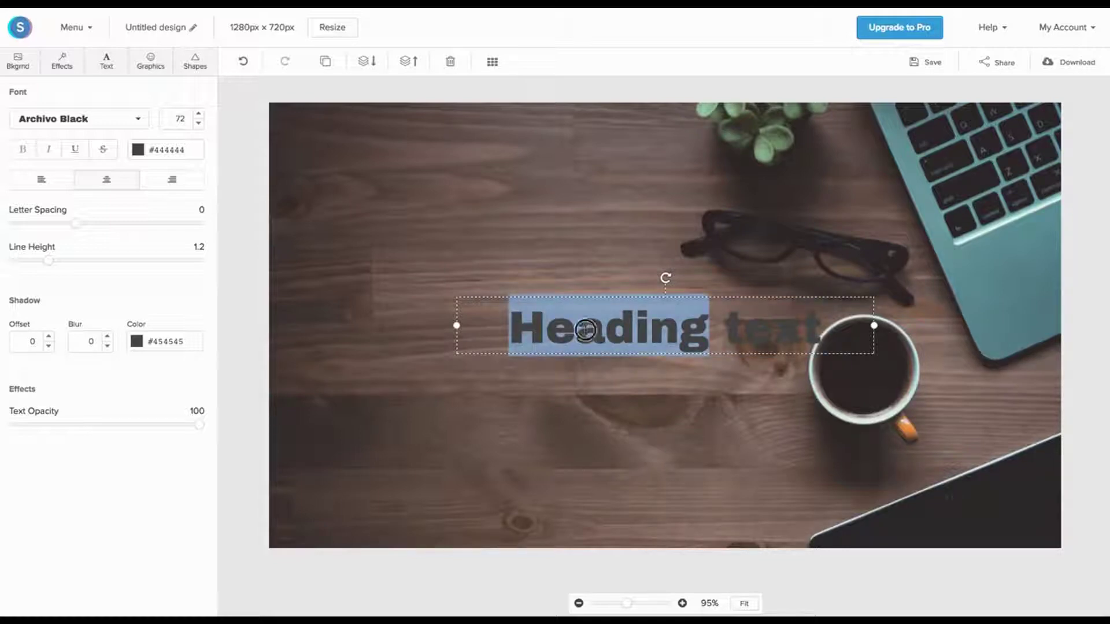
triple_click(586, 330)
type("Jam")
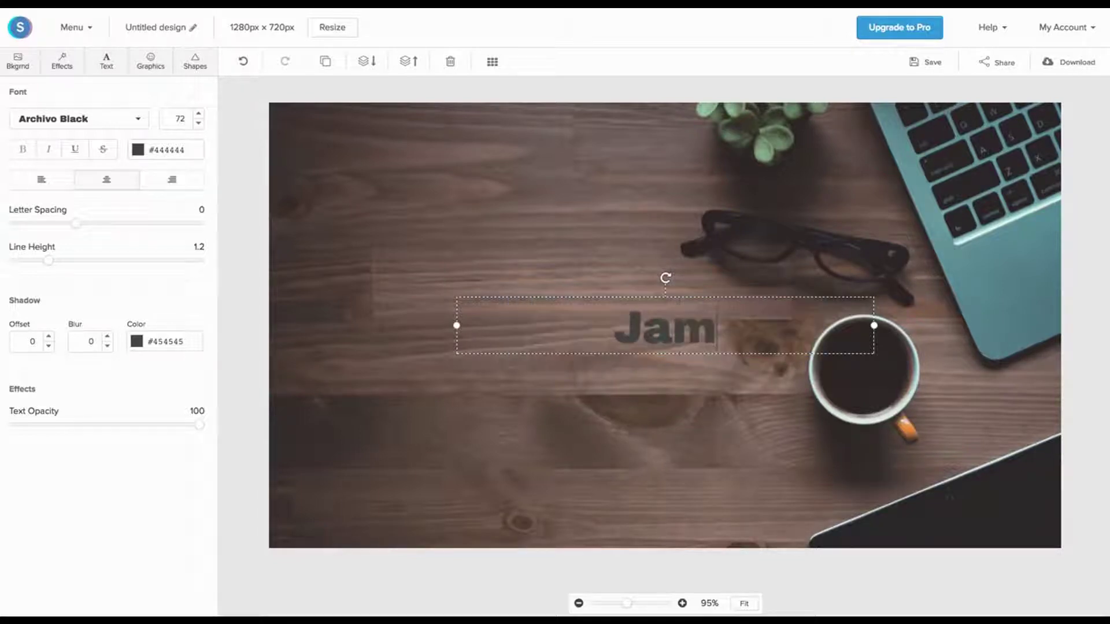
type("es how to videos")
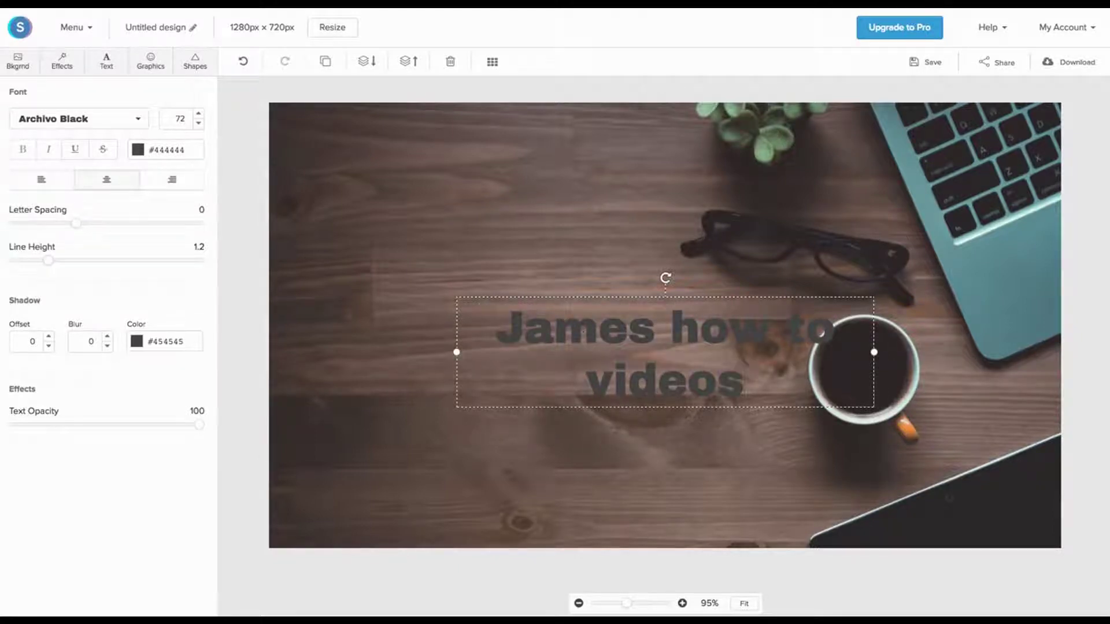
- Set the colour of the whole heading text to the near-white #fffafa
left_click_drag(498, 326, 749, 378)
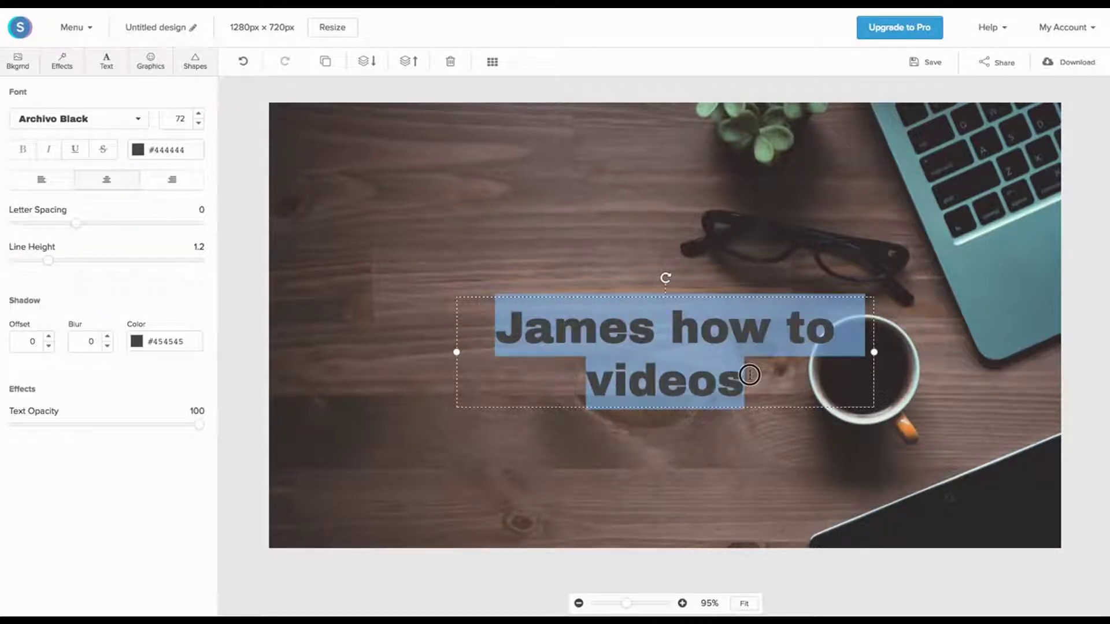
left_click(139, 152)
left_click_drag(95, 229, 95, 162)
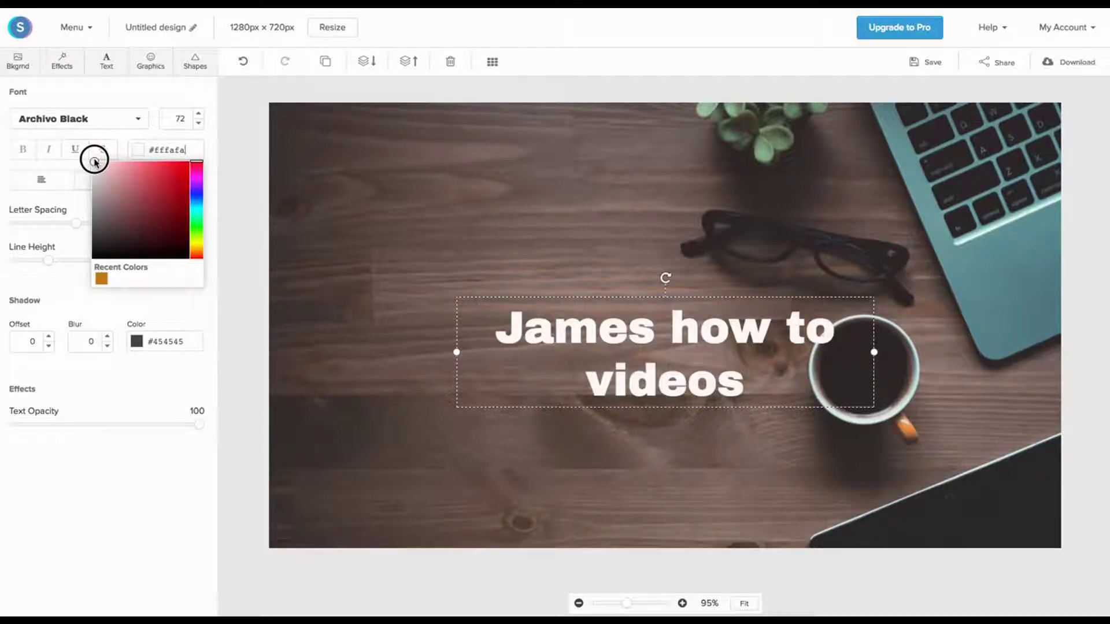
left_click(135, 125)
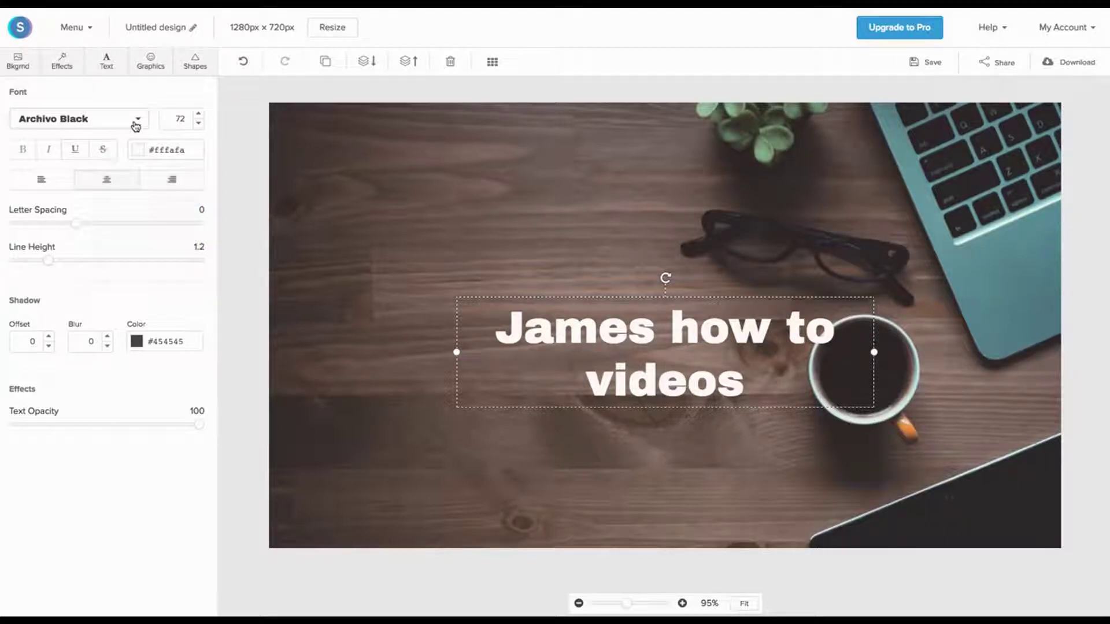
- Change the heading's font to Arial
left_click(135, 125)
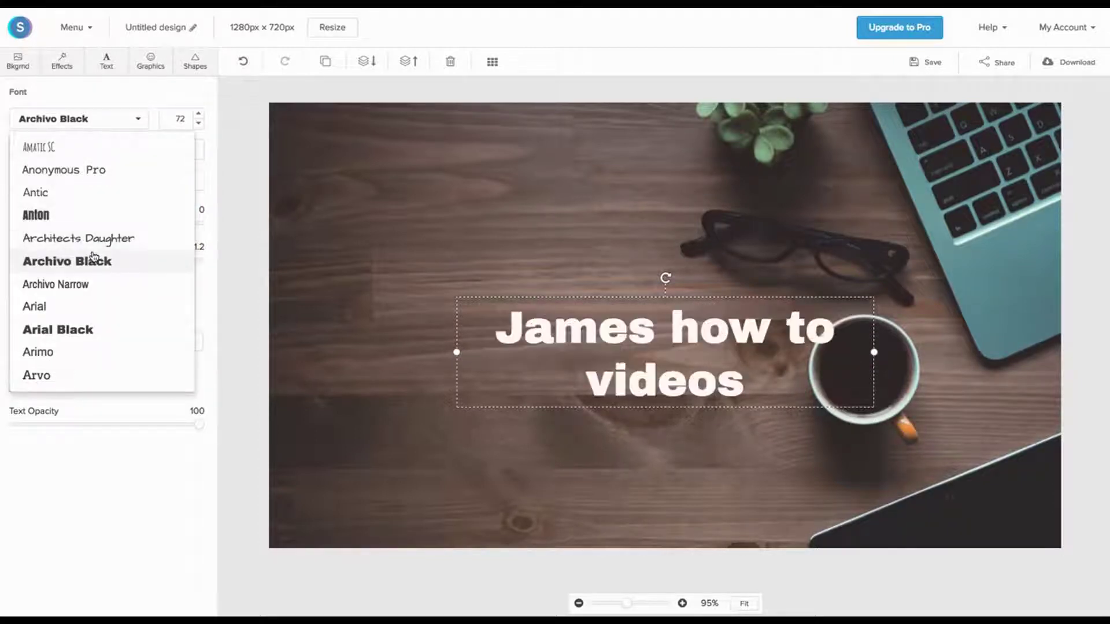
scroll(93, 257, "down", 2)
left_click(37, 239)
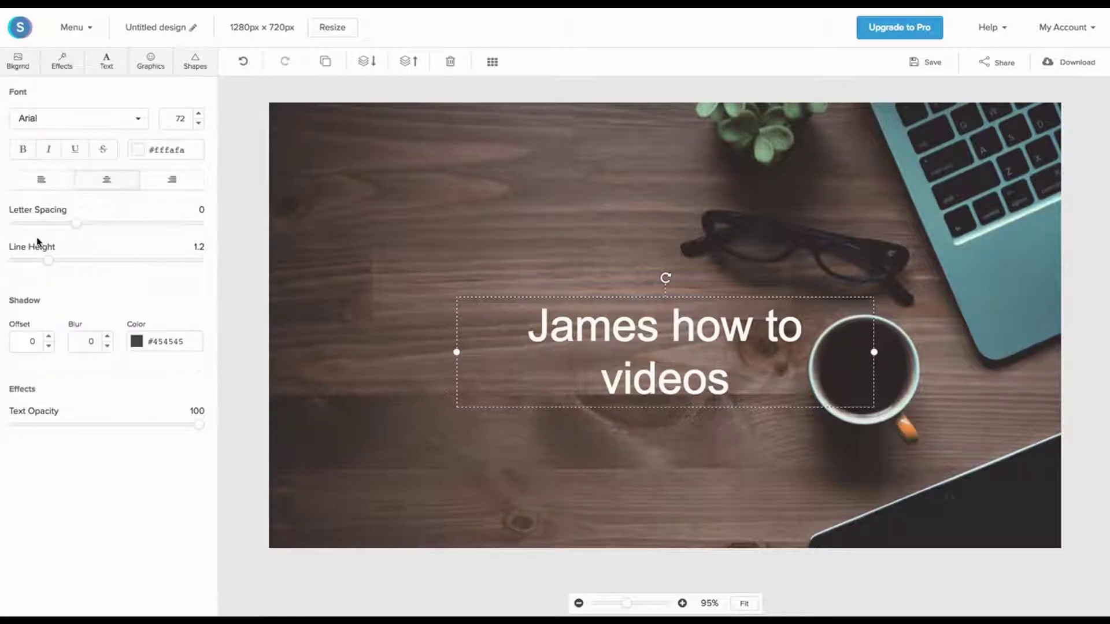
- Move the heading to the upper-left area of the canvas, trying left alignment before centring its text
left_click(51, 180)
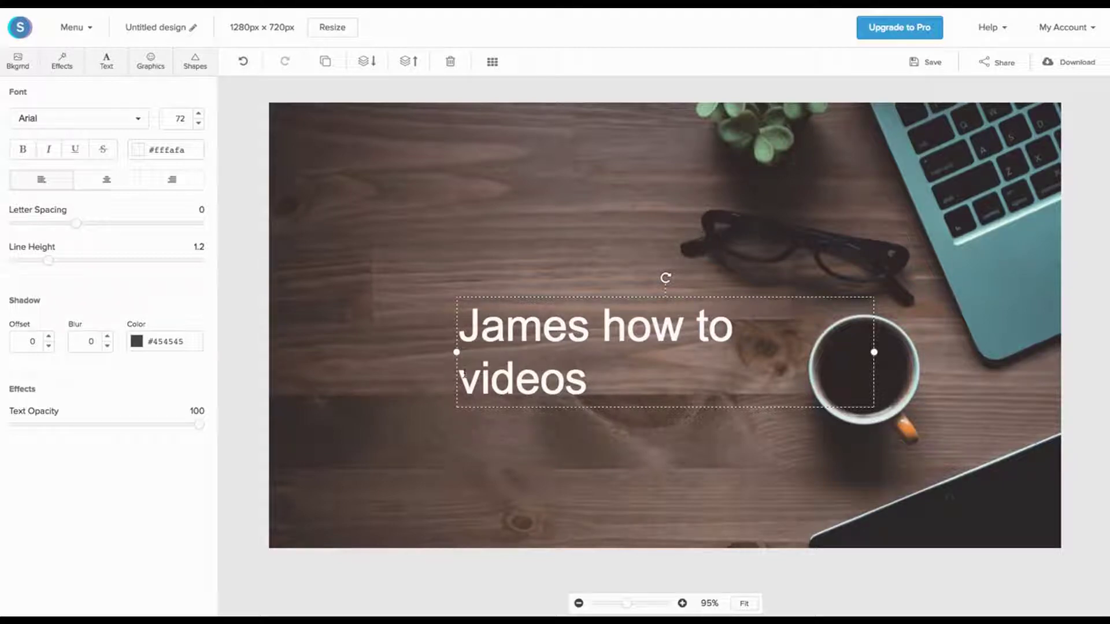
left_click(435, 380)
left_click(477, 358)
left_click_drag(477, 358, 331, 172)
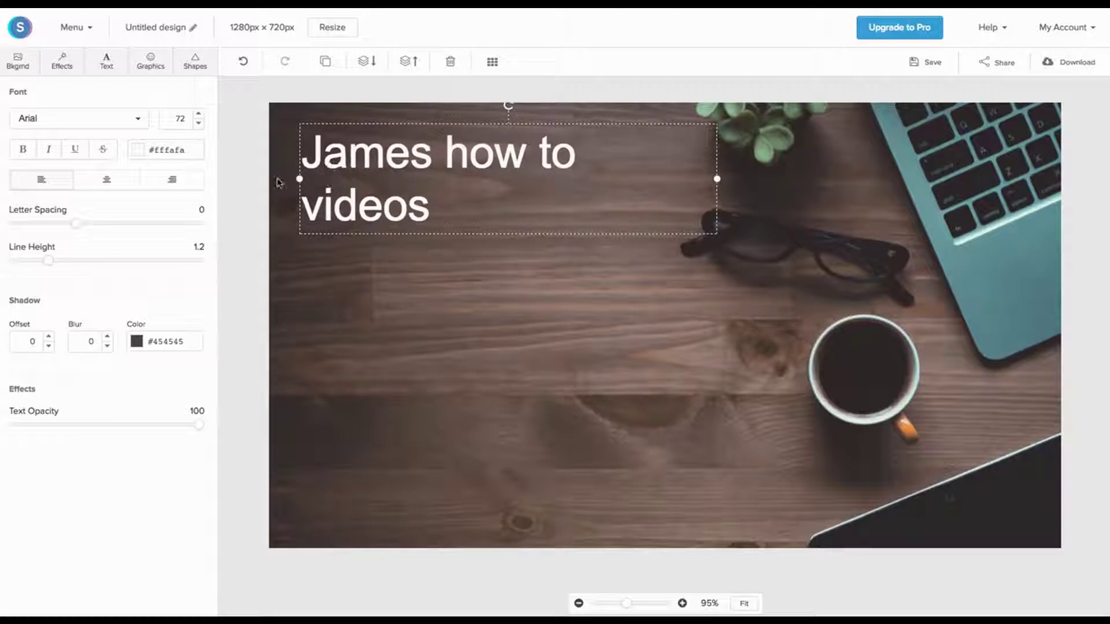
left_click(99, 184)
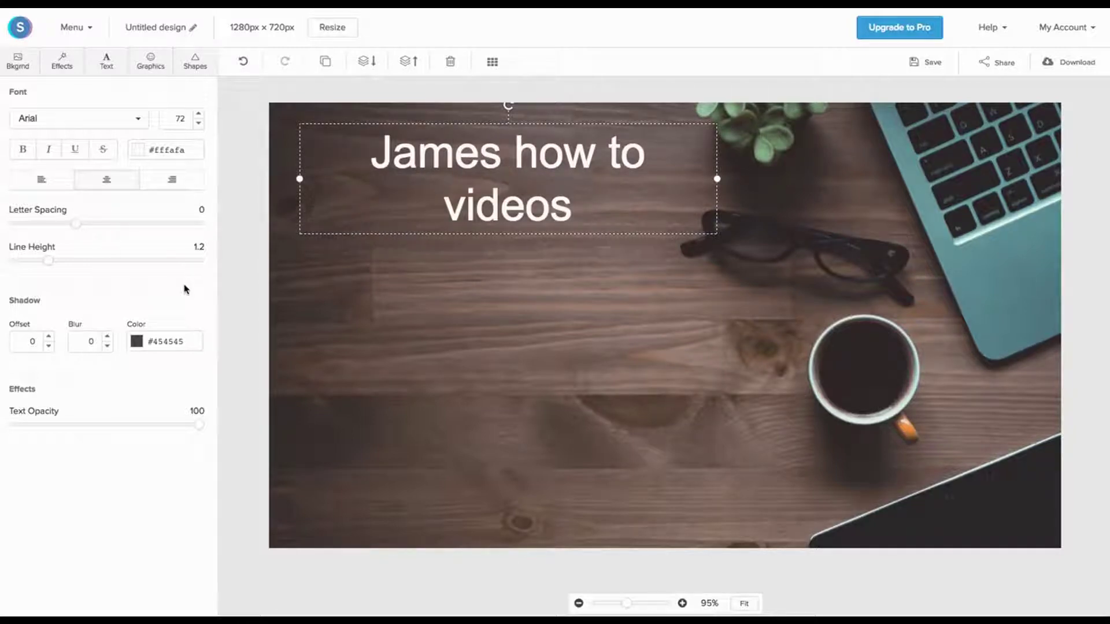
- Set the heading's letter spacing to 5 and its line height to 1.4
left_click(77, 228)
left_click_drag(77, 228, 107, 230)
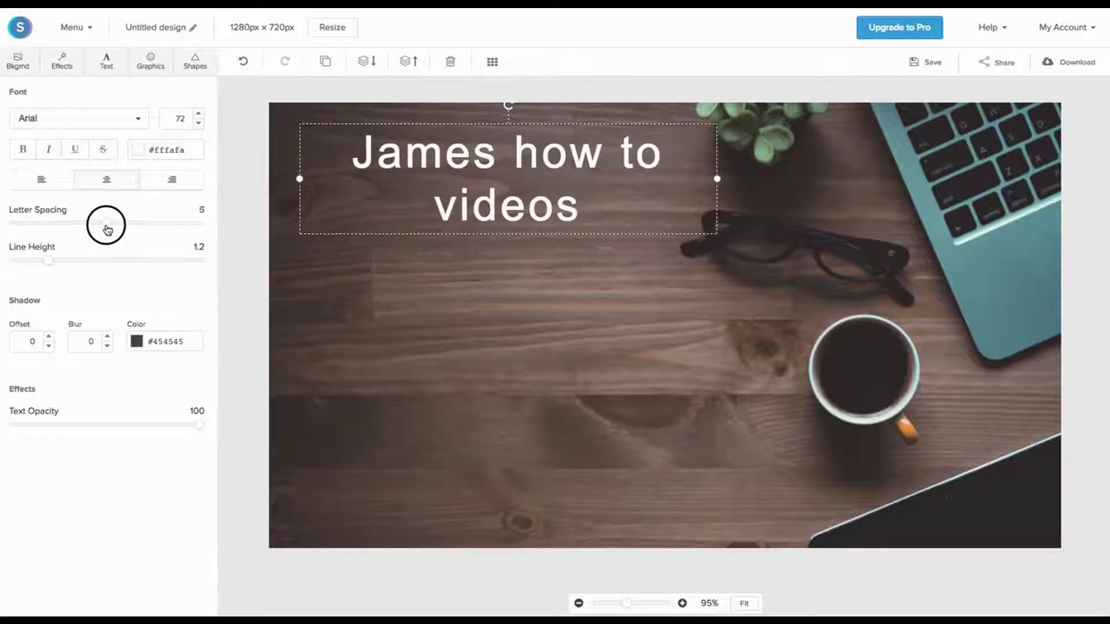
mouse_move(52, 261)
left_mouse_down()
mouse_move(75, 263)
mouse_move(65, 263)
left_mouse_up()
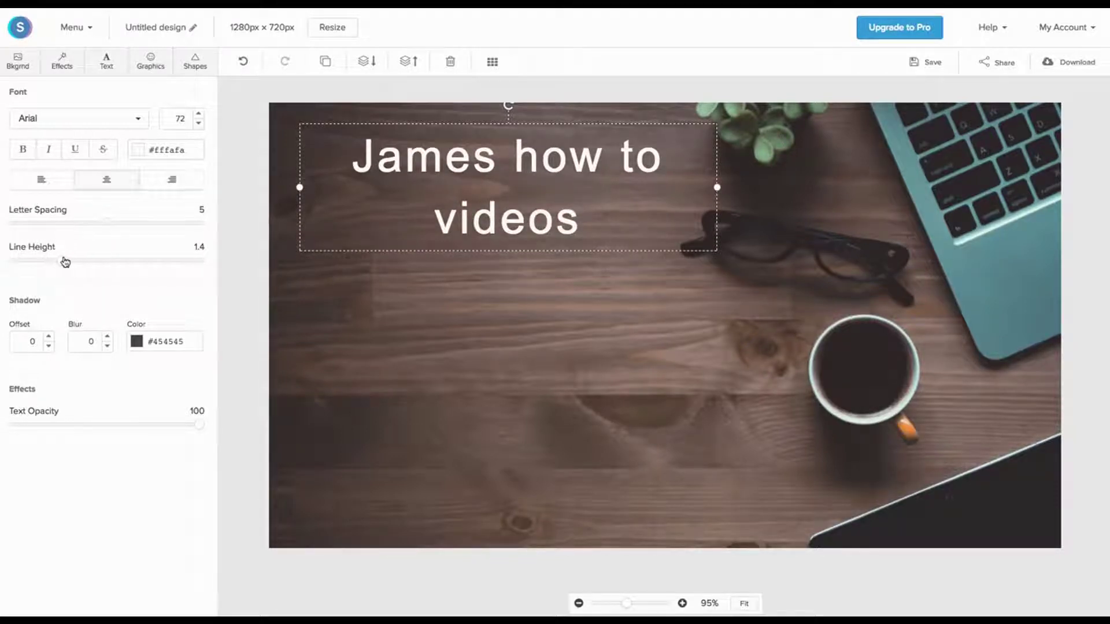
- Try shadow offsets of -6 and 7 on the heading and return the offset to 0
left_click(48, 347)
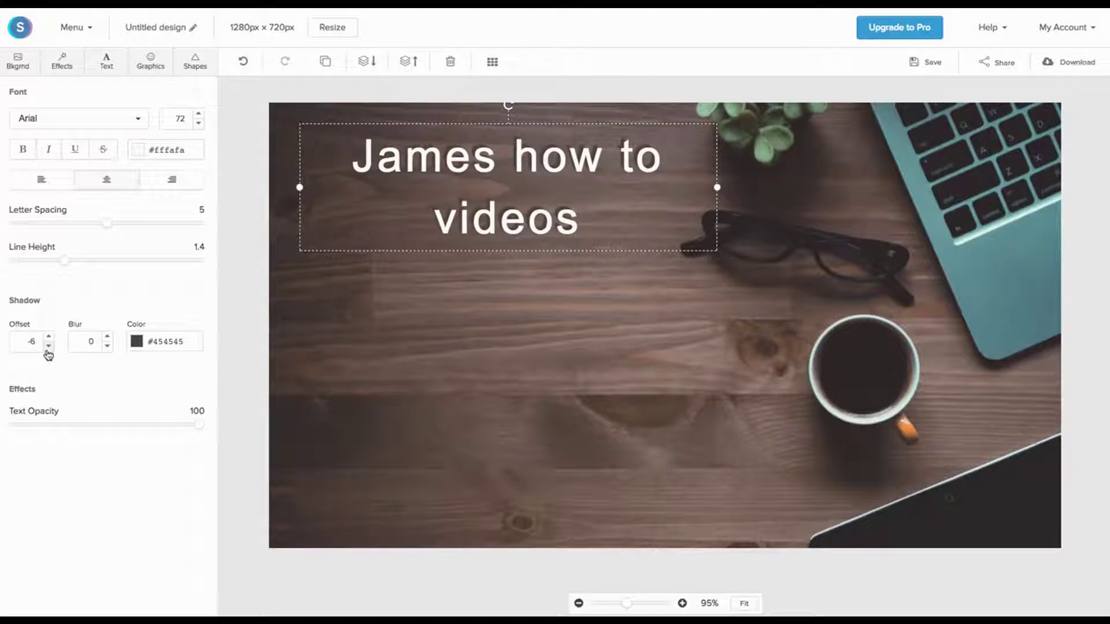
left_click(48, 340)
left_click(50, 340)
left_click(50, 340)
left_click(49, 340)
left_click(49, 340)
left_click(50, 339)
left_click(50, 339)
left_click(50, 339)
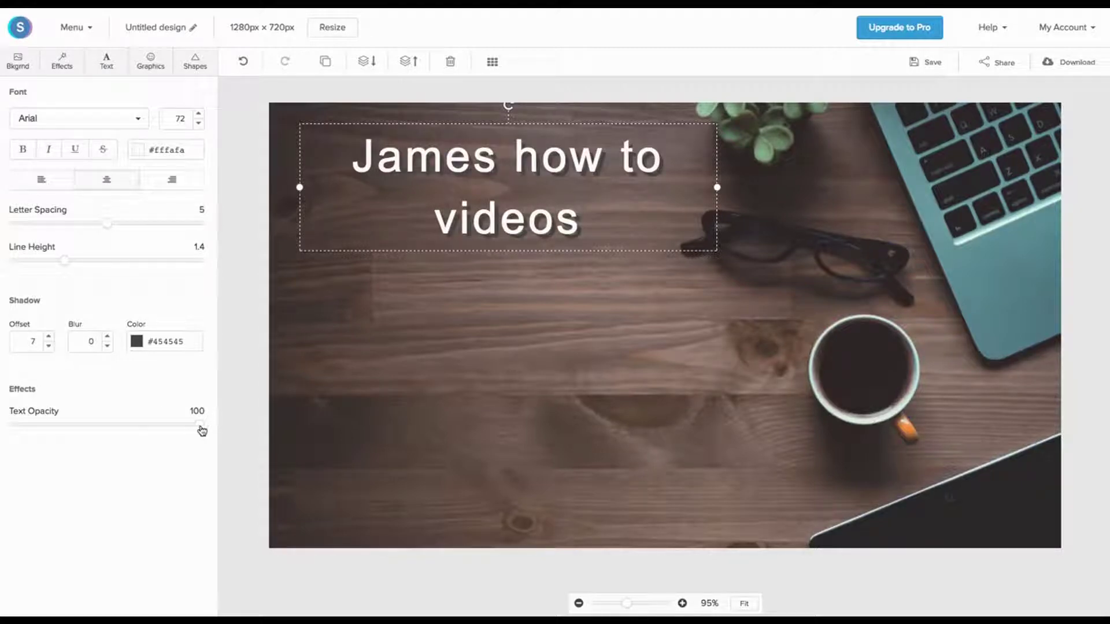
mouse_move(200, 426)
left_mouse_down()
mouse_move(67, 427)
mouse_move(201, 427)
left_mouse_up()
left_click(49, 348)
left_click(50, 348)
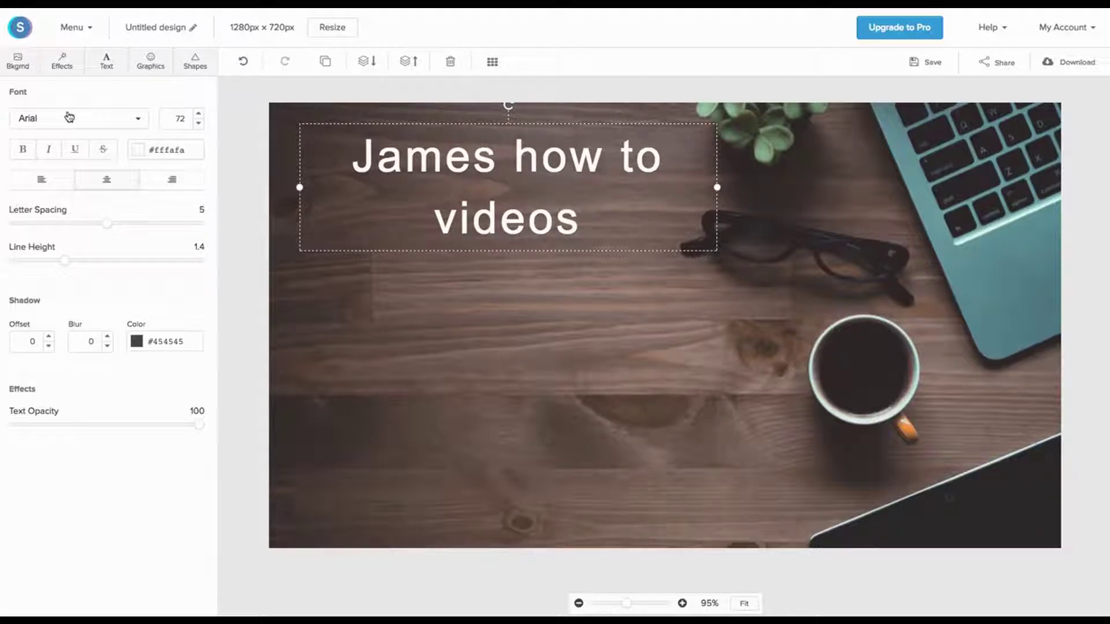
- Add a solid dark grey rectangle and enlarge and move it to cover the whole heading
left_click(195, 62)
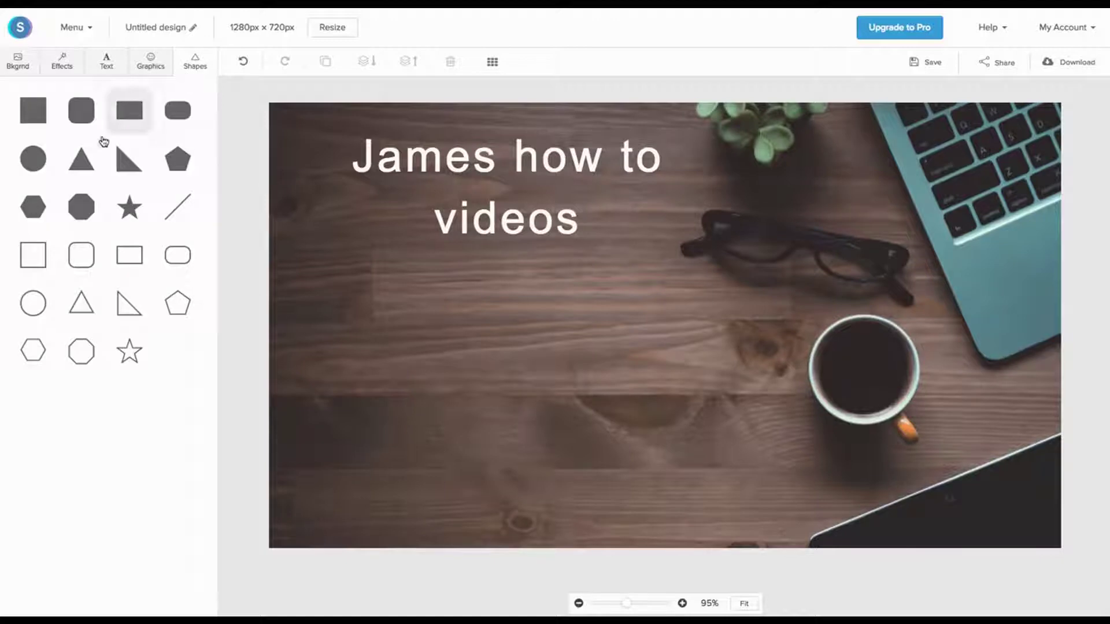
left_click(130, 118)
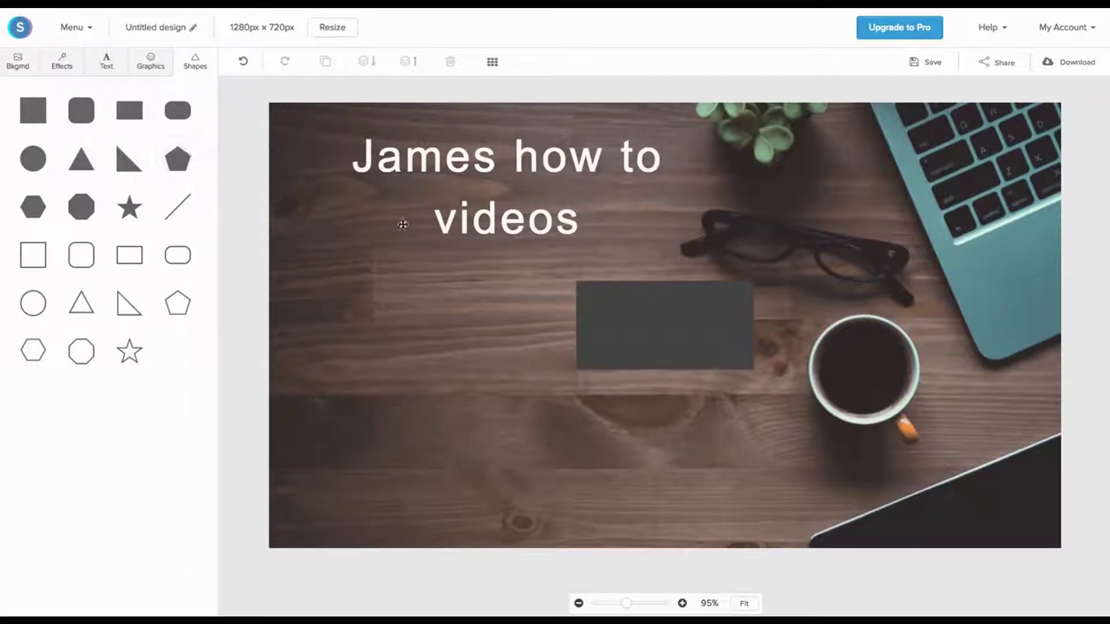
left_click(592, 305)
left_click_drag(575, 281, 324, 173)
left_click_drag(467, 262, 489, 234)
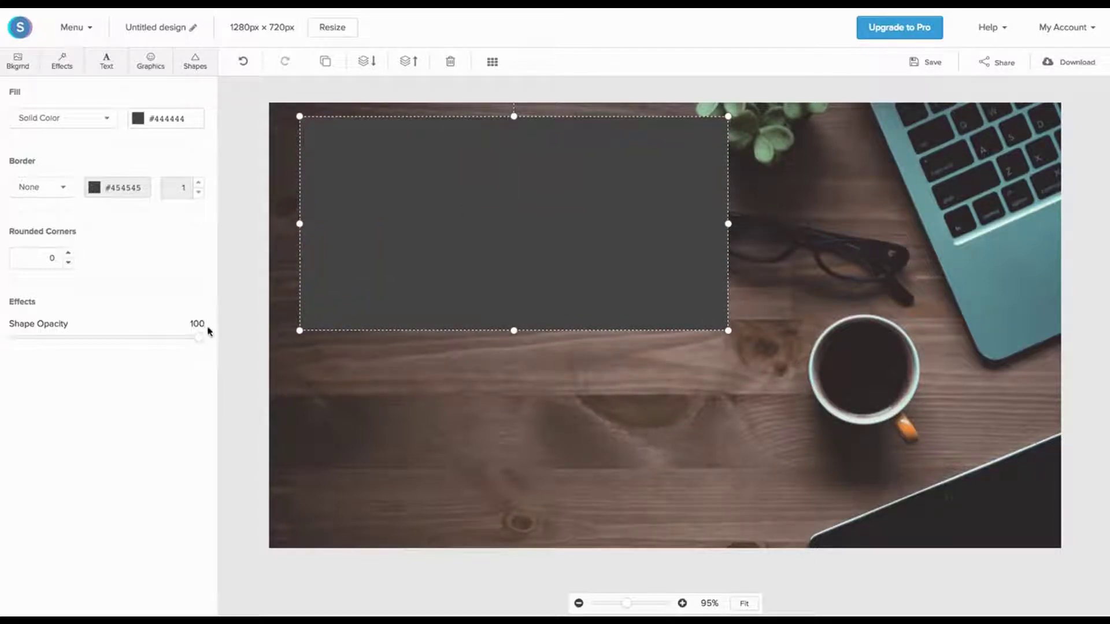
- Set the rectangle's opacity to 50 and send it behind the heading text
left_click_drag(200, 345, 111, 344)
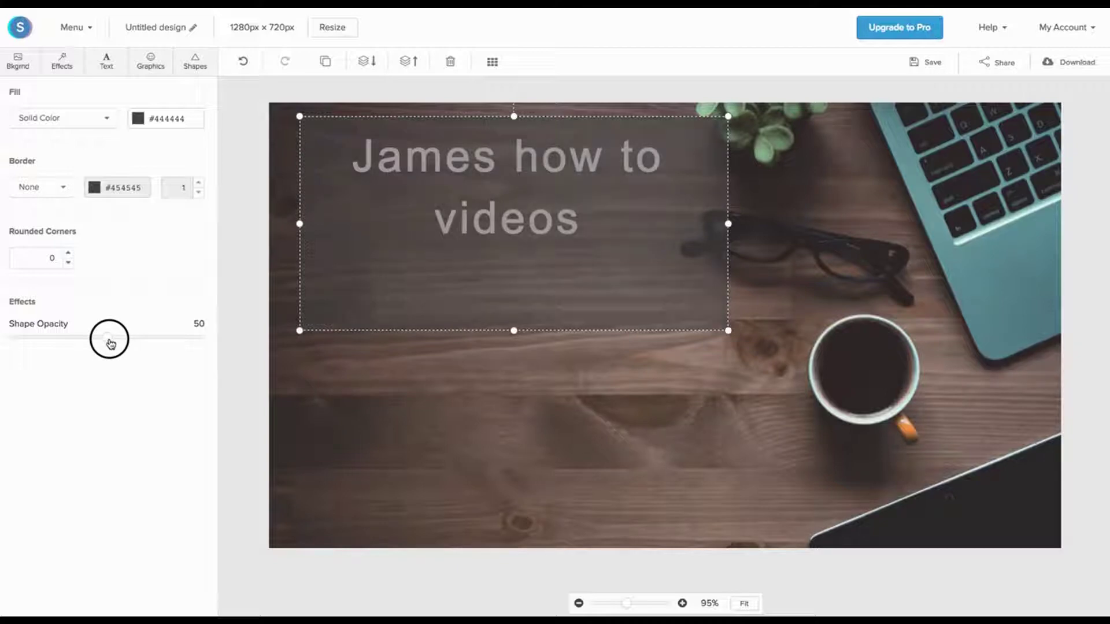
left_click(365, 63)
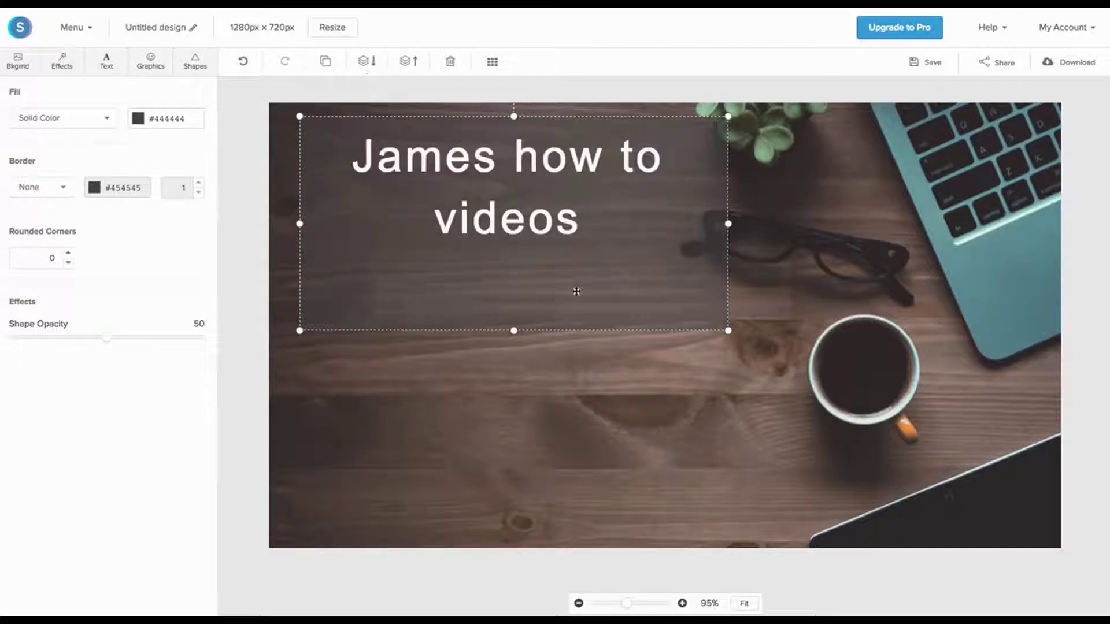
- Shrink and reposition the semi-transparent rectangle so it closely frames the two heading lines, and deselect it
left_click_drag(728, 331, 675, 304)
left_click_drag(544, 259, 554, 254)
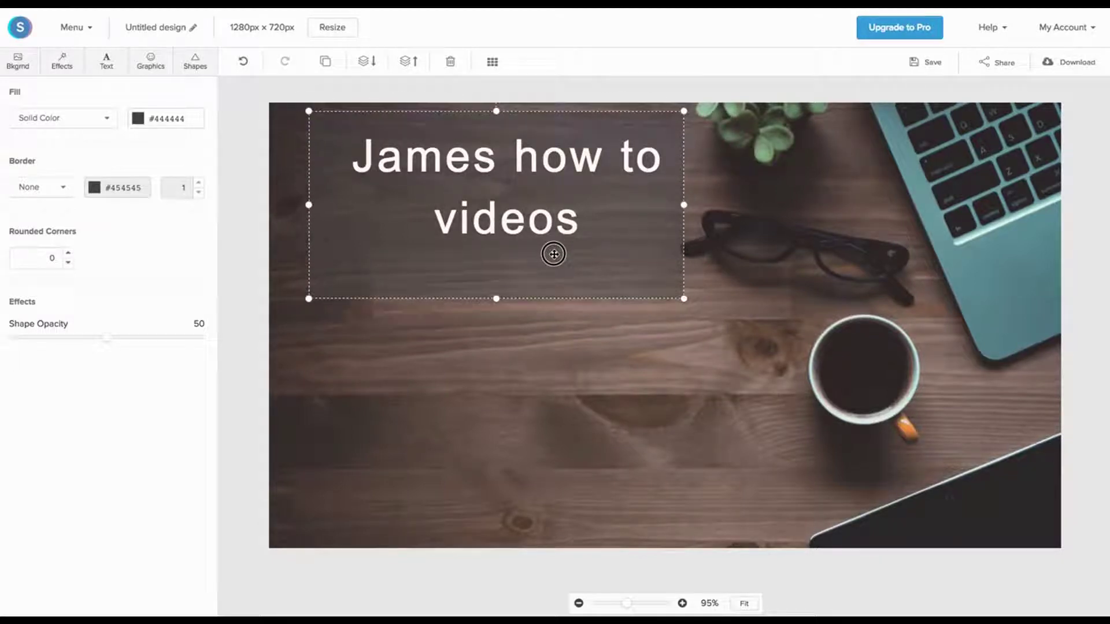
left_click_drag(309, 299, 336, 283)
left_click_drag(595, 265, 587, 264)
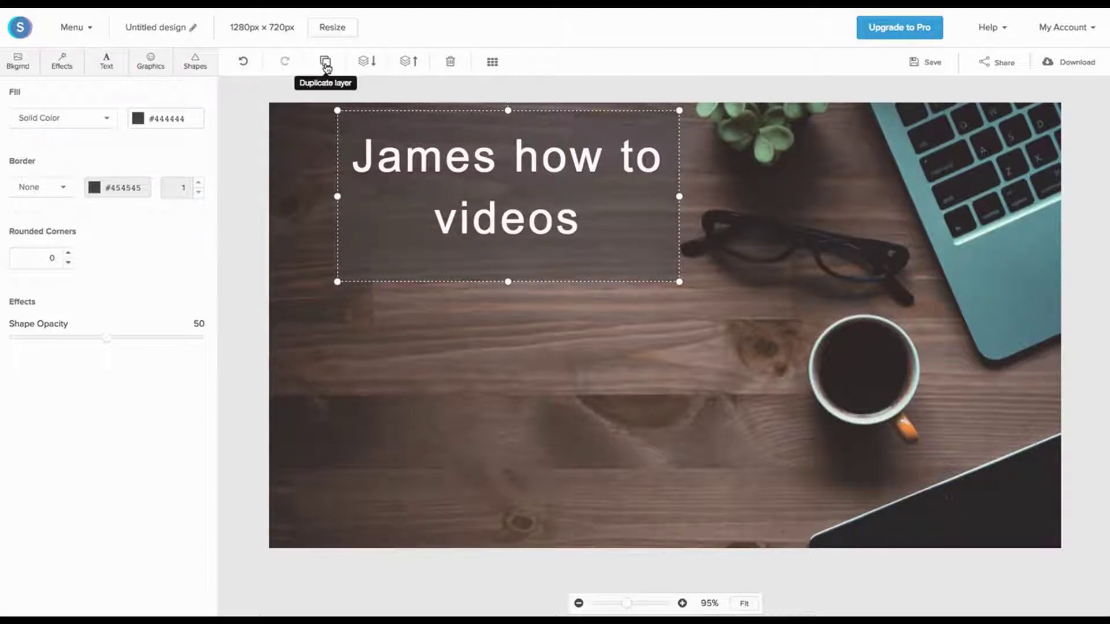
left_click(68, 254)
left_click(440, 355)
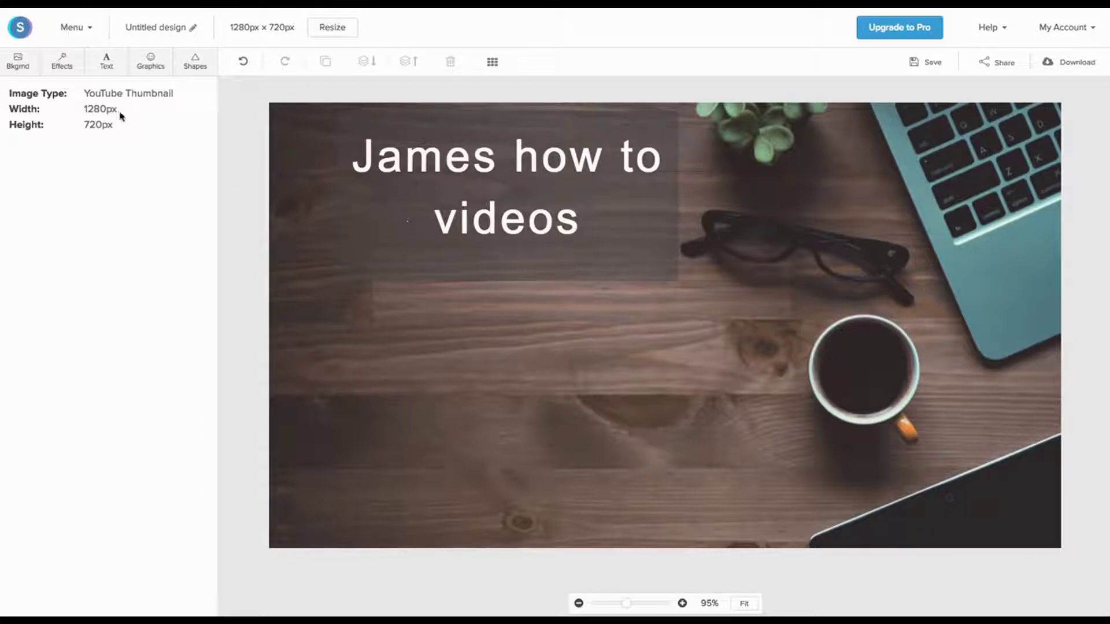
- Search the graphics library for "youtube" and add the round red YouTube logo to the canvas
left_click(149, 67)
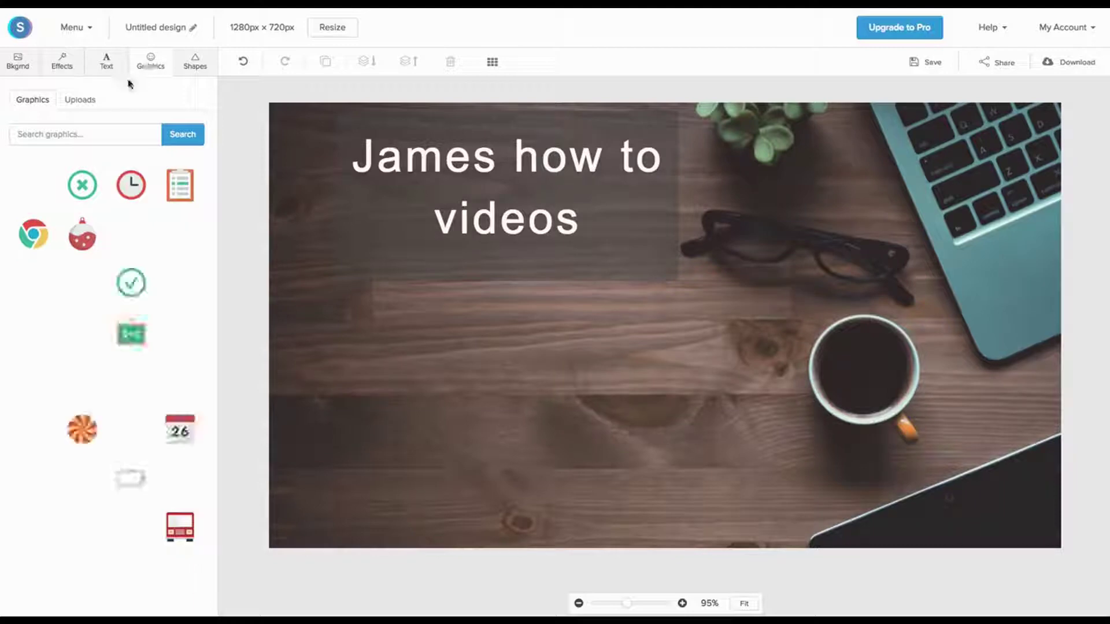
scroll(125, 350, "down", 3)
scroll(125, 351, "down", 2)
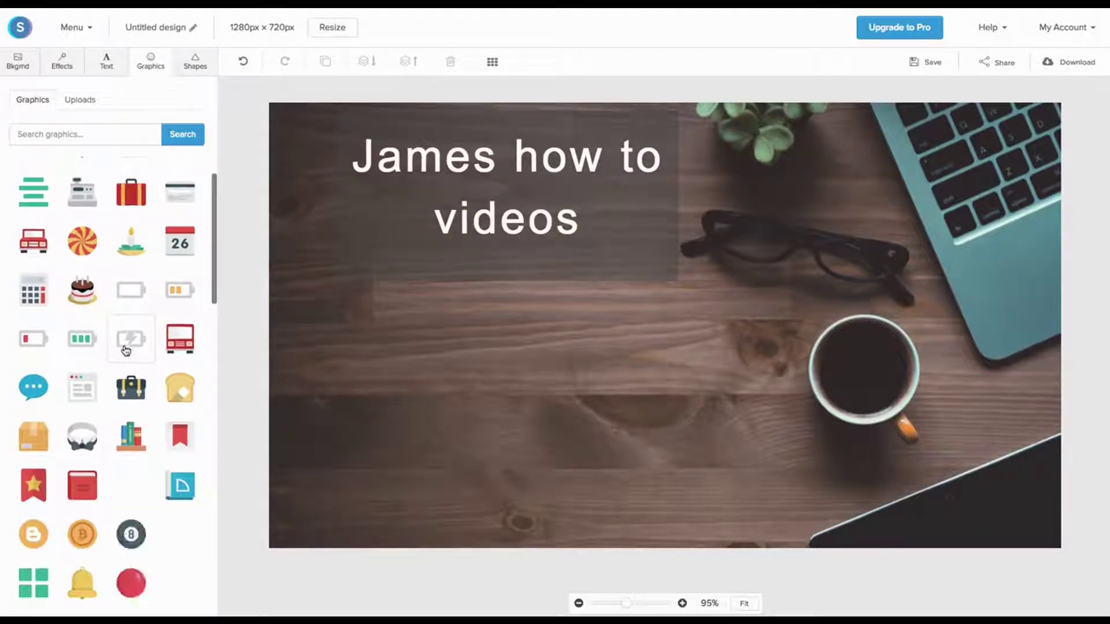
scroll(125, 350, "down", 2)
scroll(104, 289, "up", 4)
left_click(61, 140)
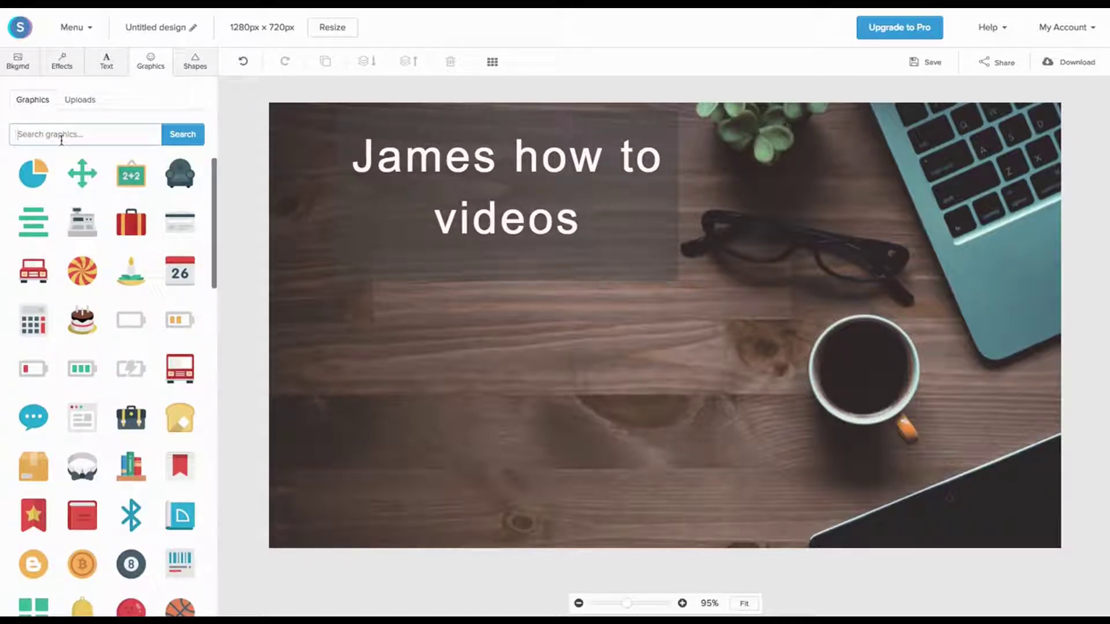
type("youtube")
key("Return")
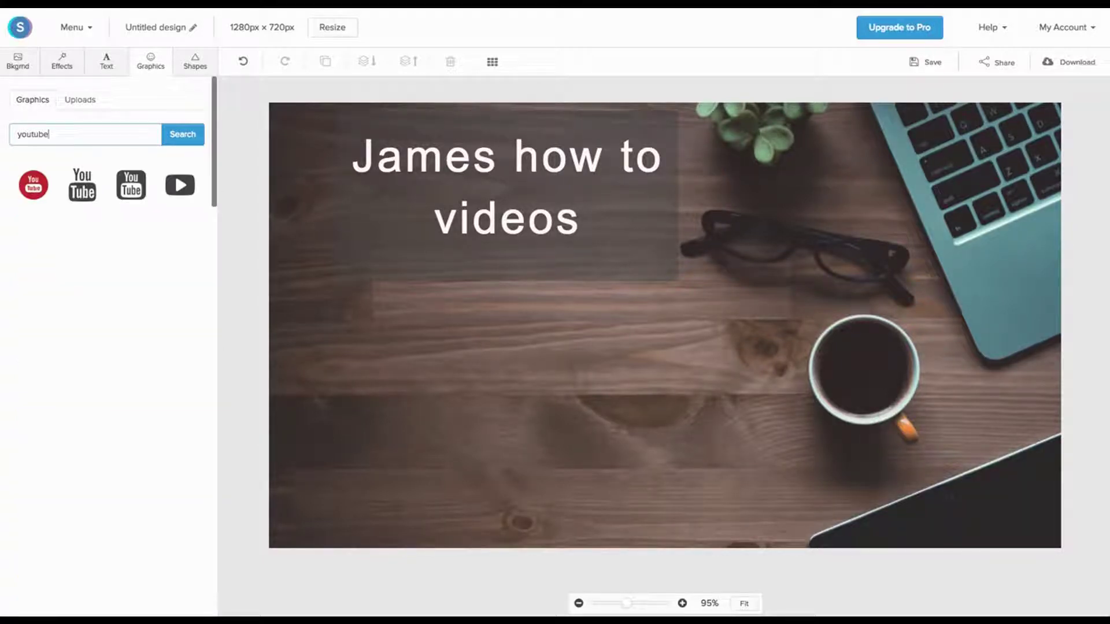
left_click(34, 186)
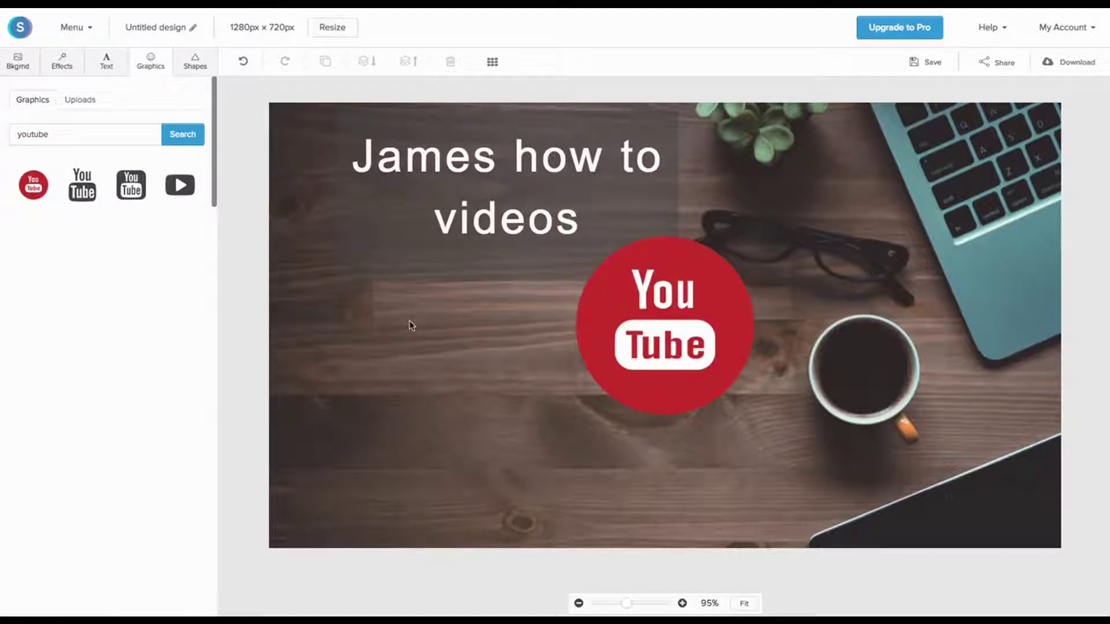
- Shrink the YouTube logo to fit just before the word "videos" in the heading and set its opacity to 25
left_click(716, 384)
left_click_drag(755, 415, 381, 234)
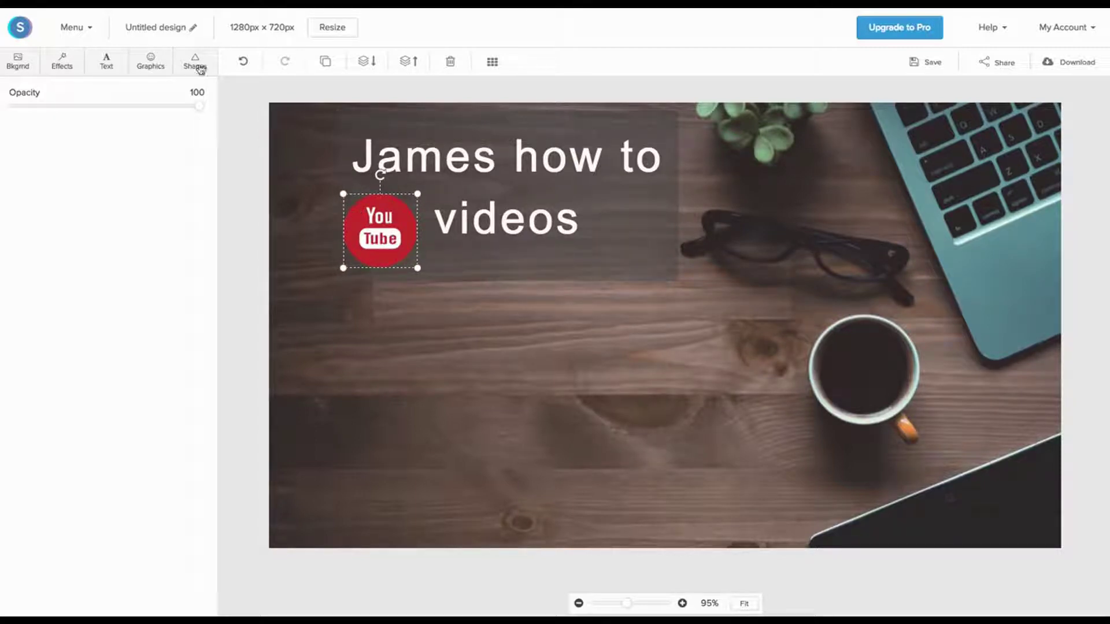
left_click_drag(195, 109, 61, 108)
- Rename the design to the creator's first name followed by "videos"
left_click(193, 29)
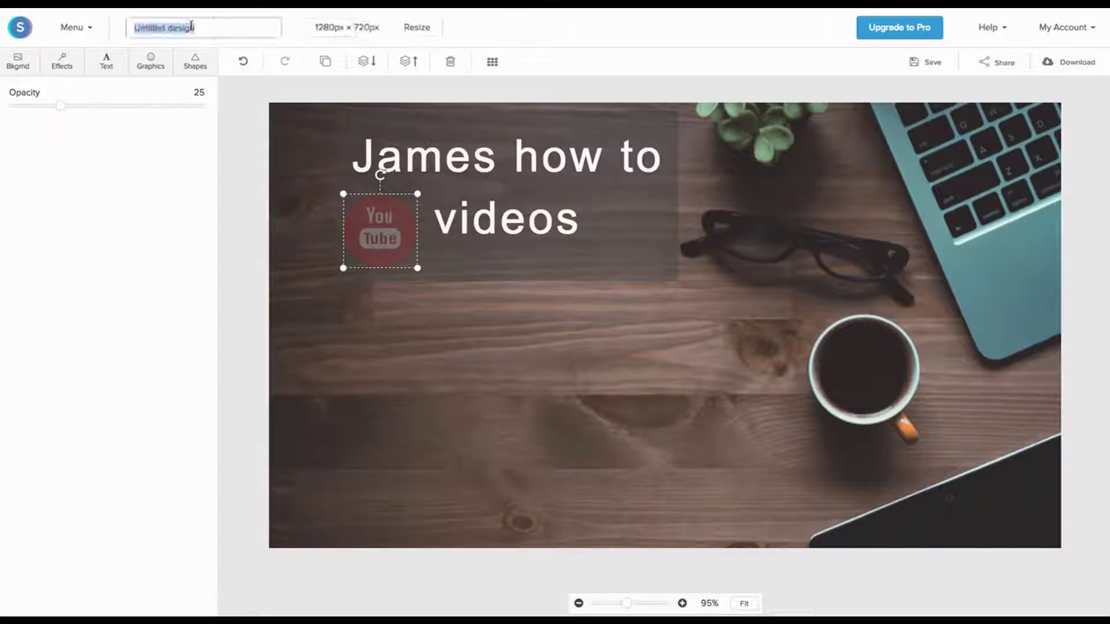
type("ja")
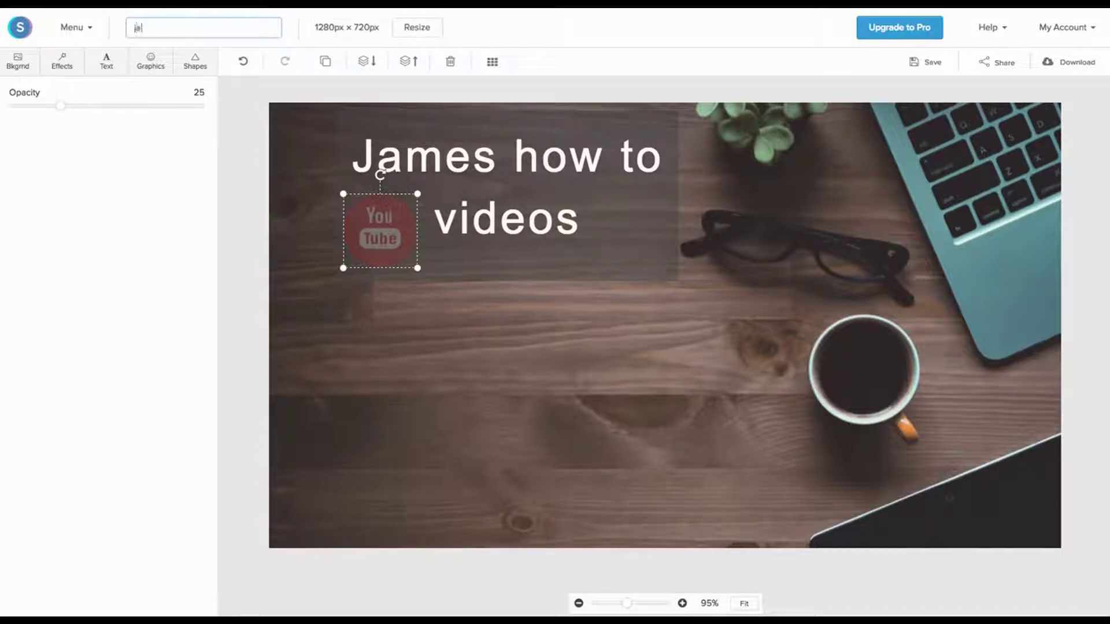
type("mes videos")
left_click(563, 321)
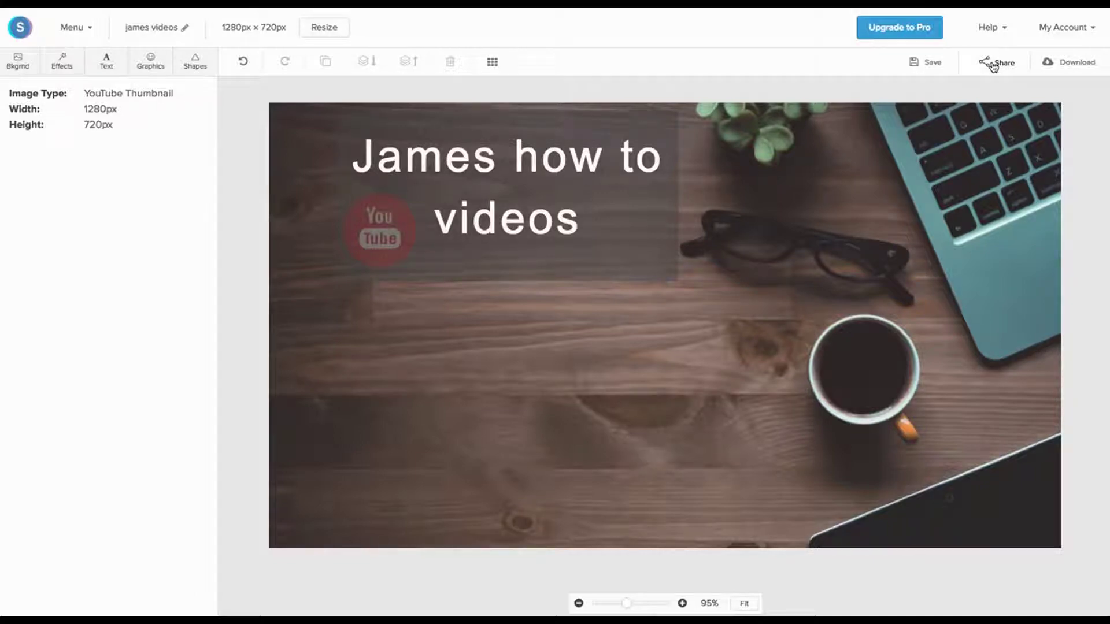
- Download the finished thumbnail as a High-res PNG
left_click(1071, 68)
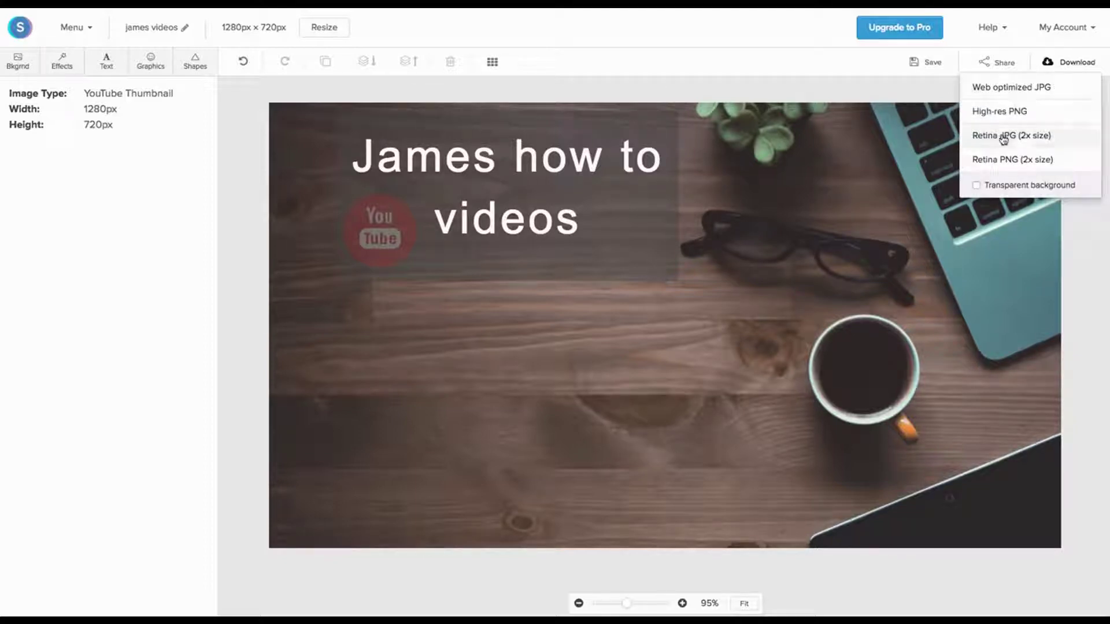
left_click(1001, 111)
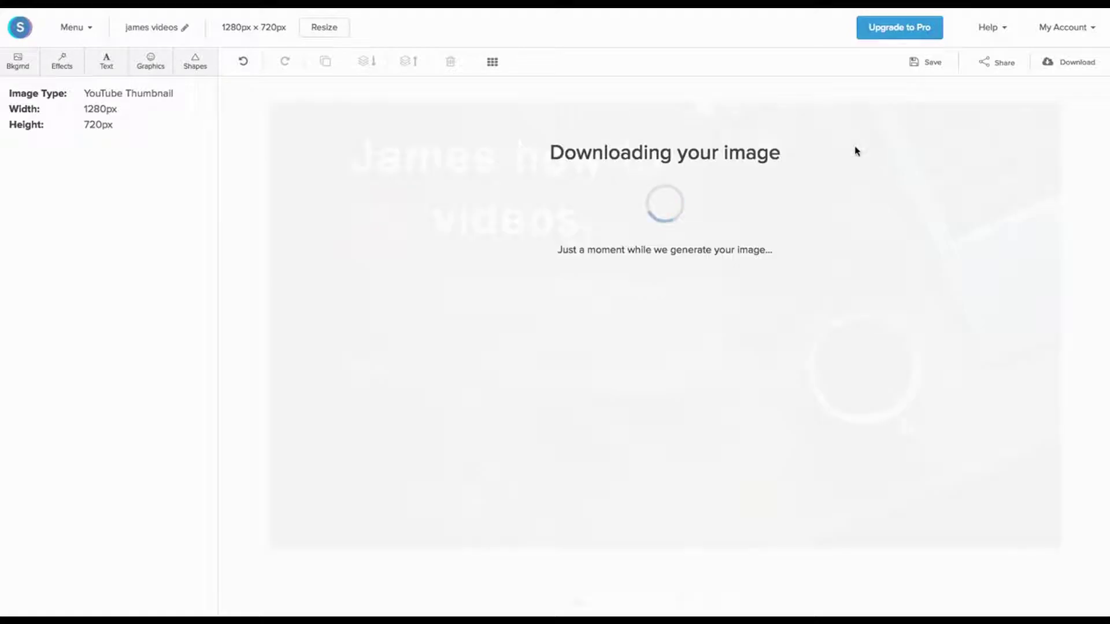